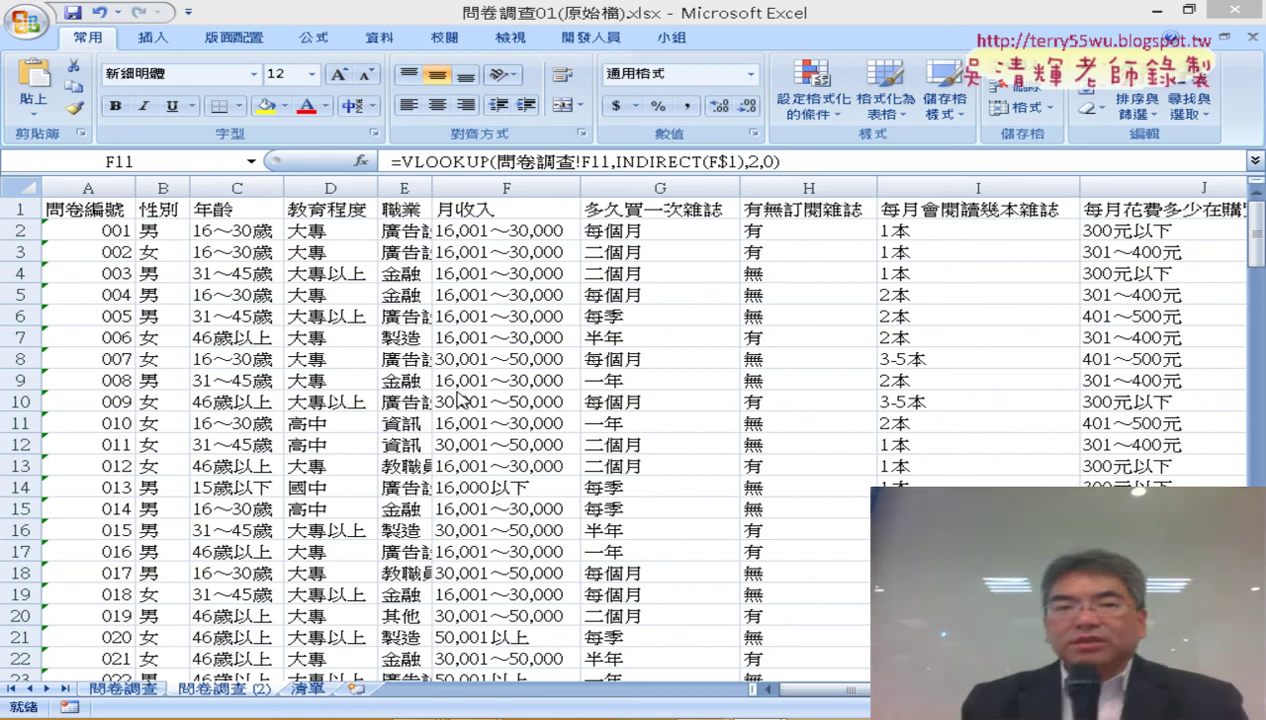
- Review the 年齡 column C and the design magazine column K, then select a cell inside the survey data
{"action": "left_click", "coordinate": [240, 188]}
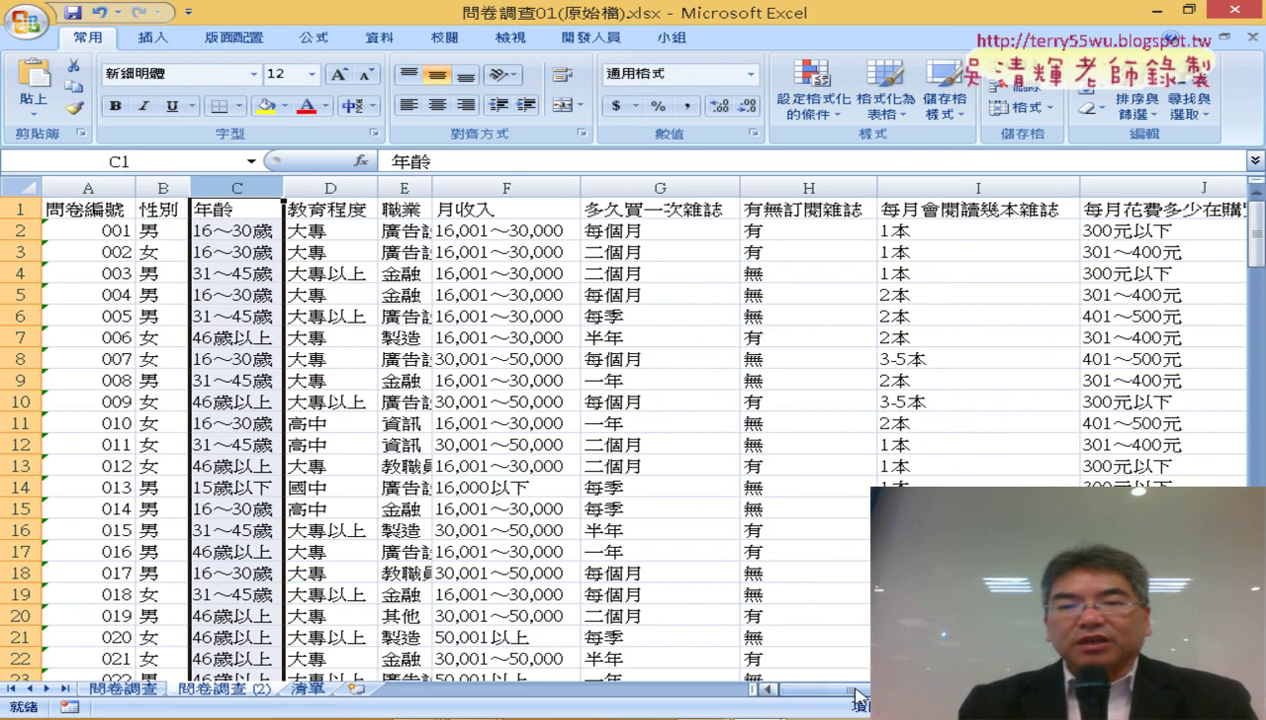
{"action": "left_click_drag", "start_coordinate": [839, 689], "coordinate": [875, 689]}
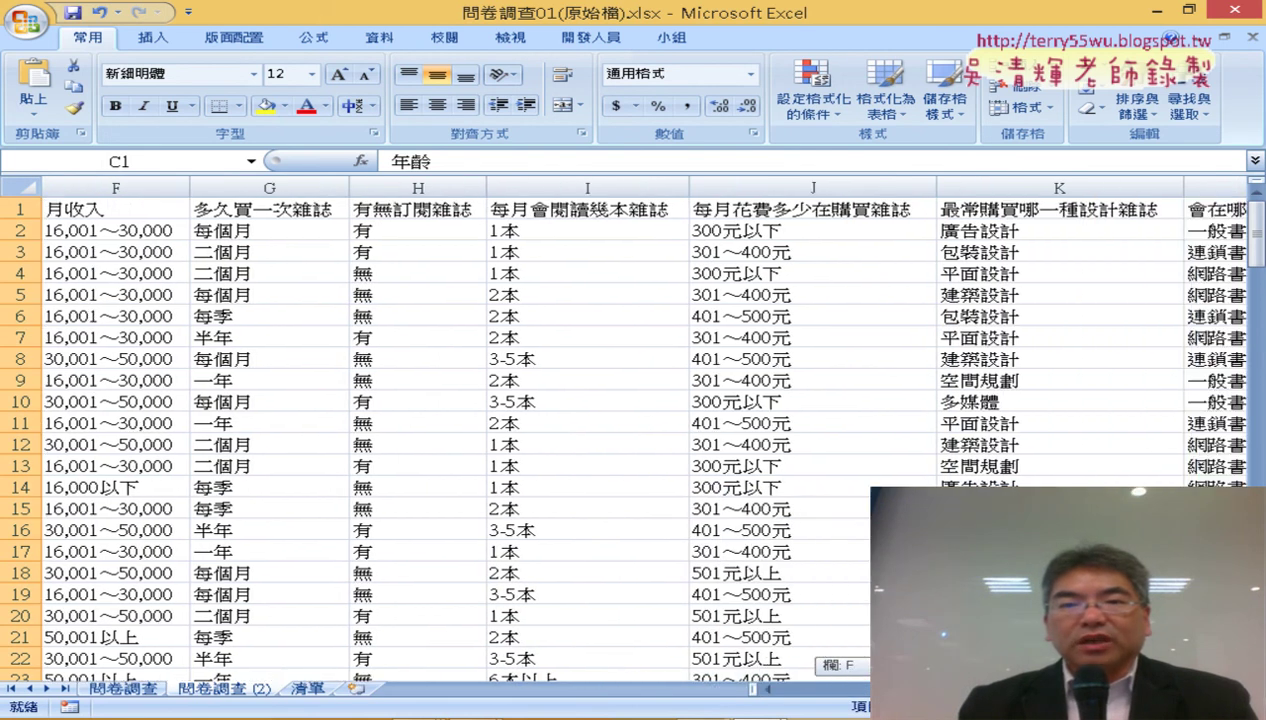
{"action": "left_click", "coordinate": [1094, 184]}
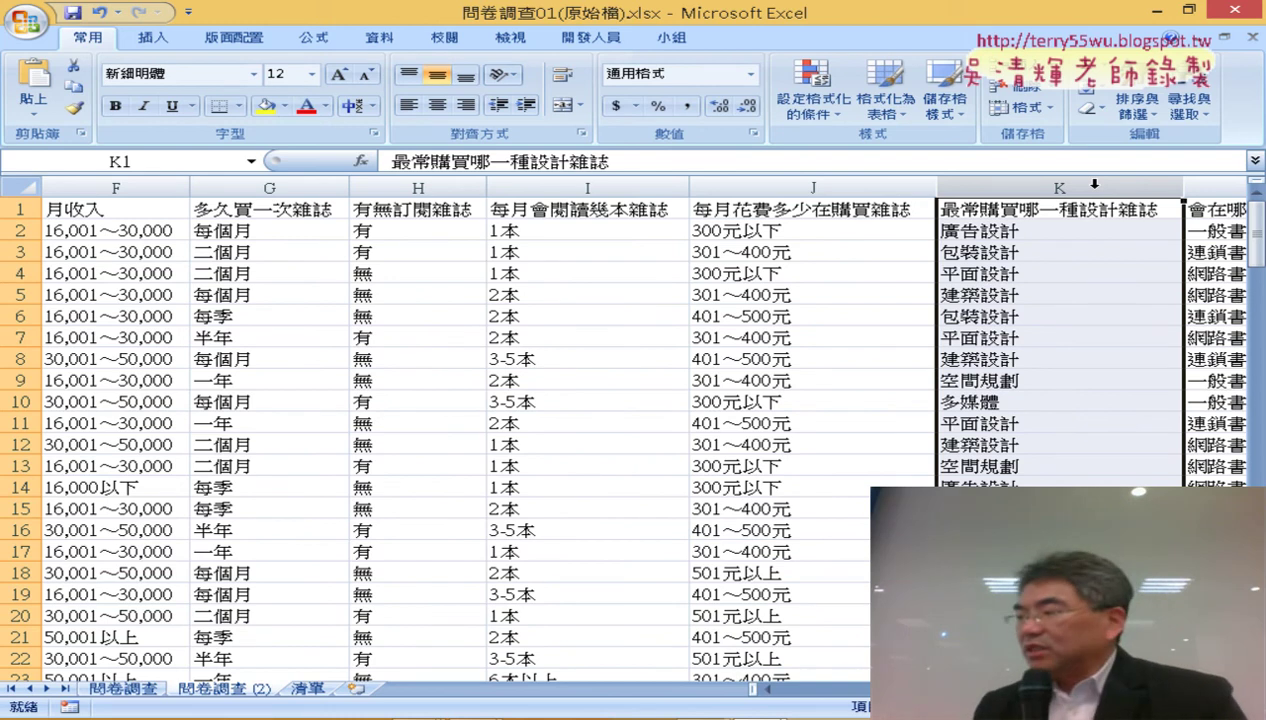
{"action": "left_click", "coordinate": [366, 278]}
- Insert a PivotTable from the detected survey range A1:O151 onto a new worksheet
{"action": "left_click", "coordinate": [158, 38]}
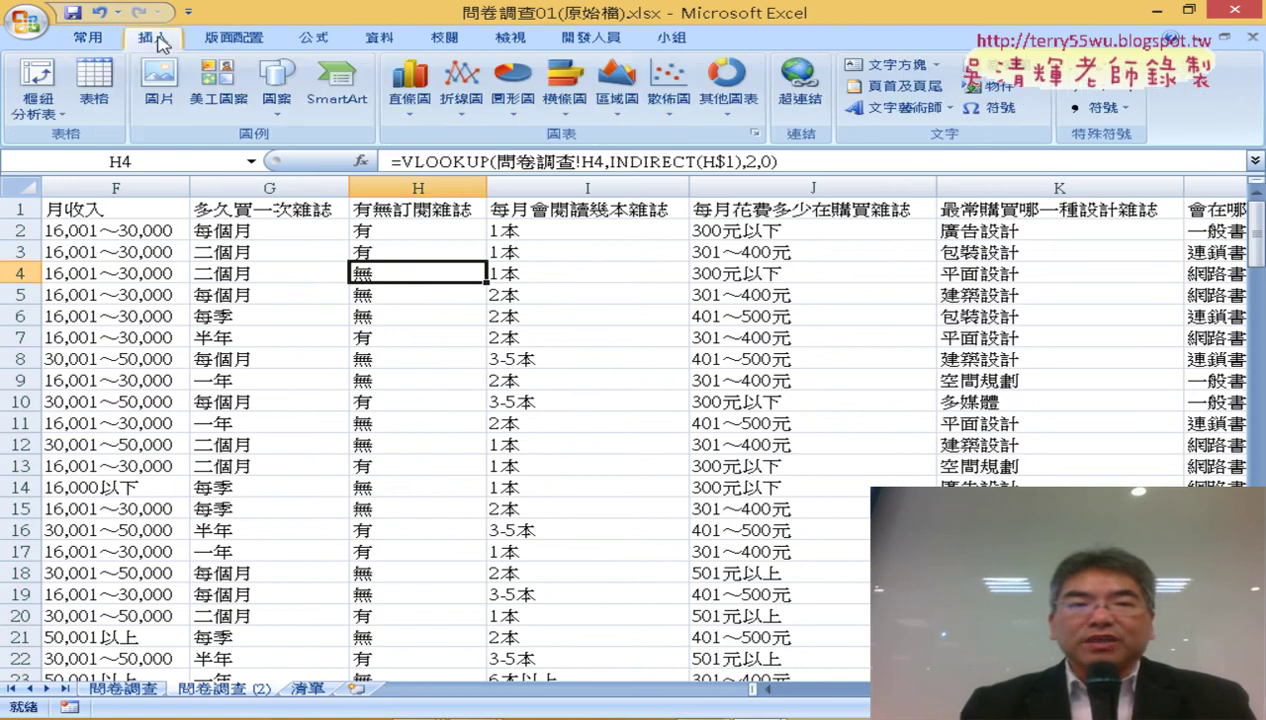
{"action": "left_click", "coordinate": [38, 82]}
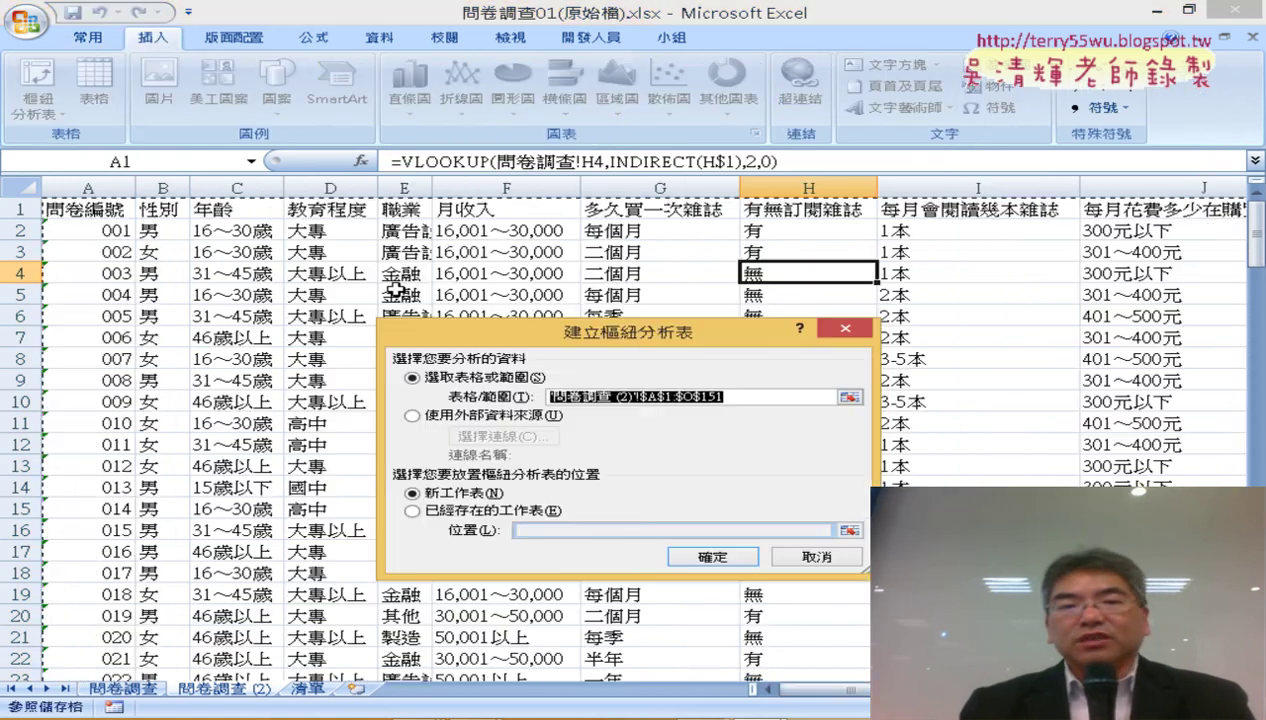
{"action": "left_click", "coordinate": [712, 552]}
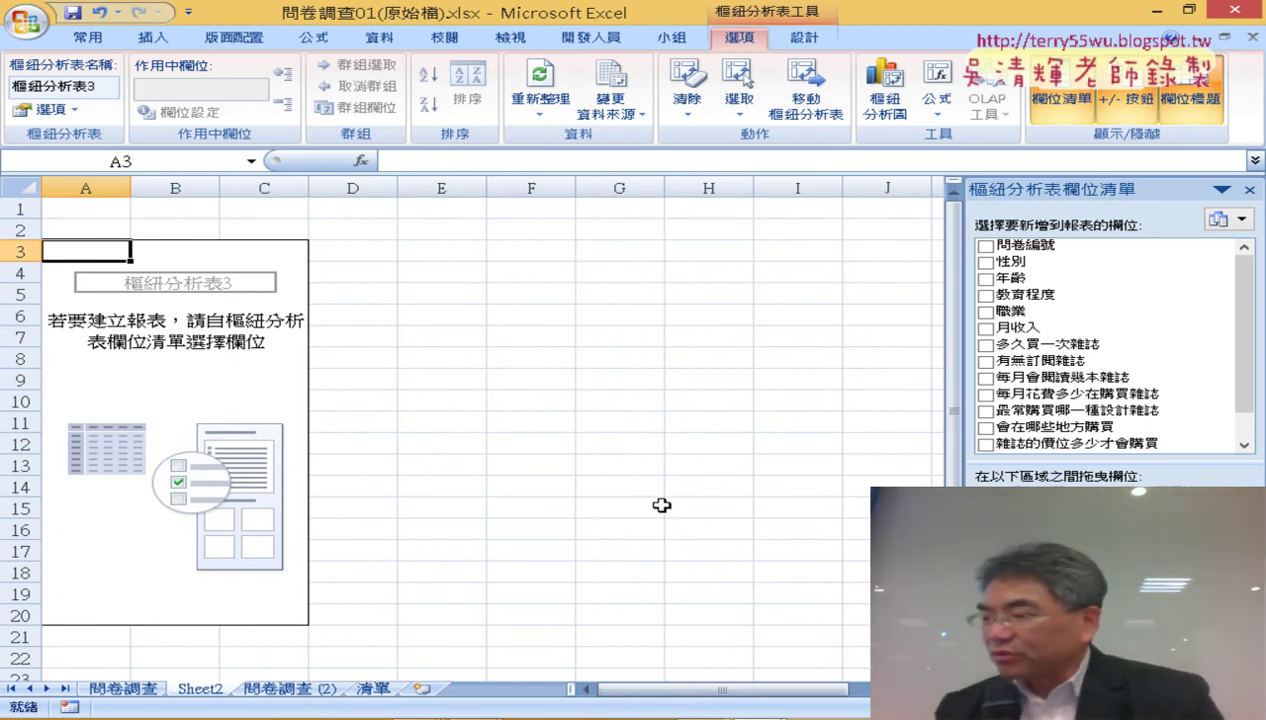
- Lay out the pivot with magazine types as rows, 年齡 age bands as columns, and magazine counts as values
{"action": "left_click", "coordinate": [1143, 418]}
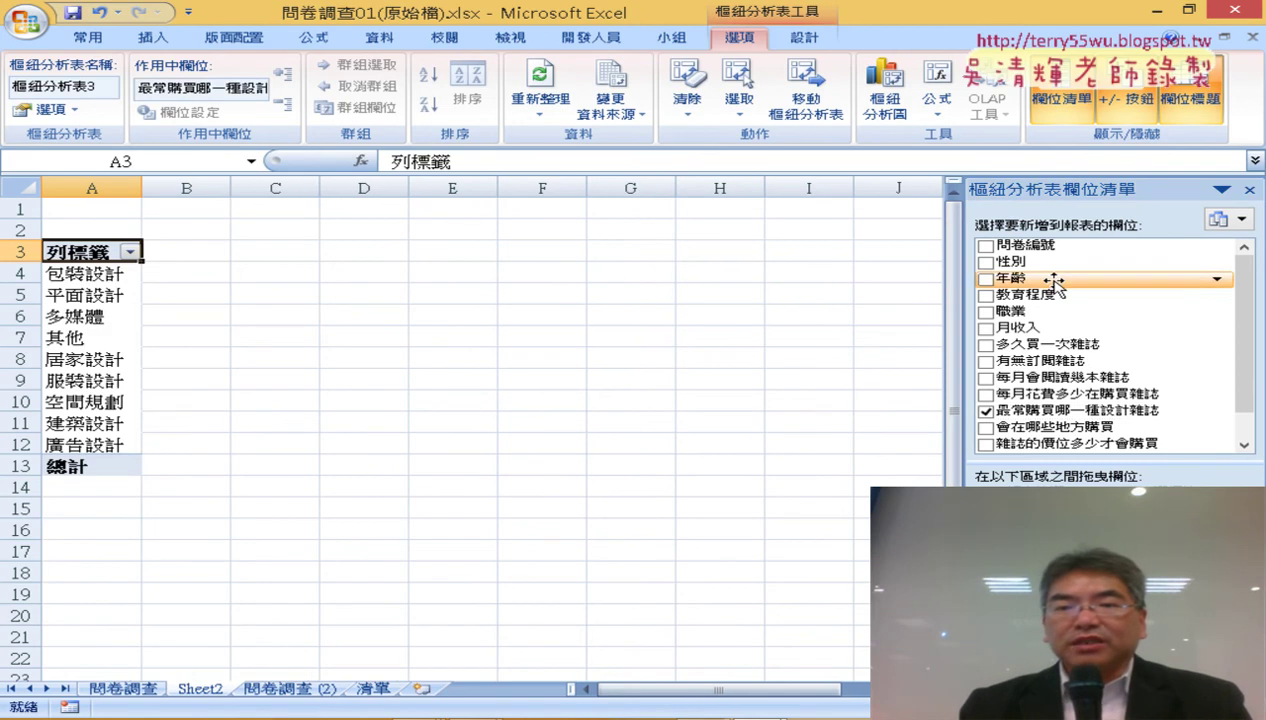
{"action": "mouse_move", "coordinate": [1015, 277]}
{"action": "left_mouse_down"}
{"action": "mouse_move", "coordinate": [1142, 452]}
{"action": "mouse_move", "coordinate": [1180, 560]}
{"action": "left_mouse_up"}
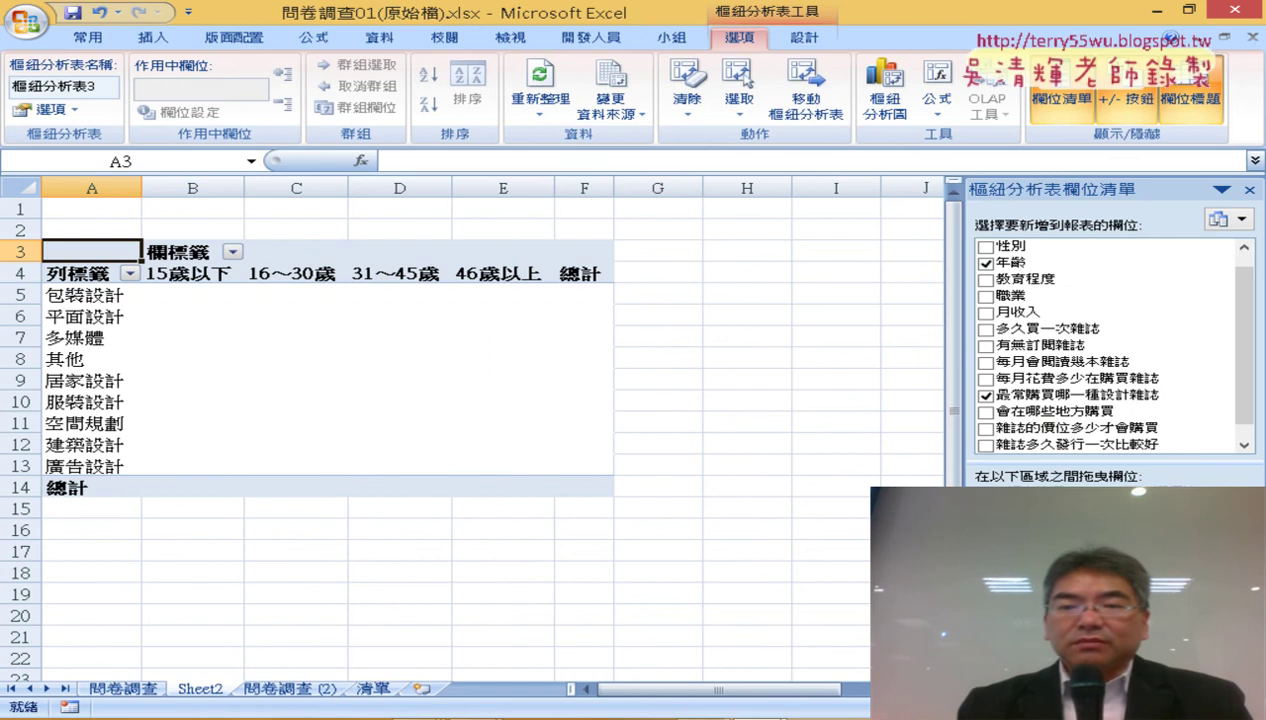
{"action": "left_click", "coordinate": [1105, 400]}
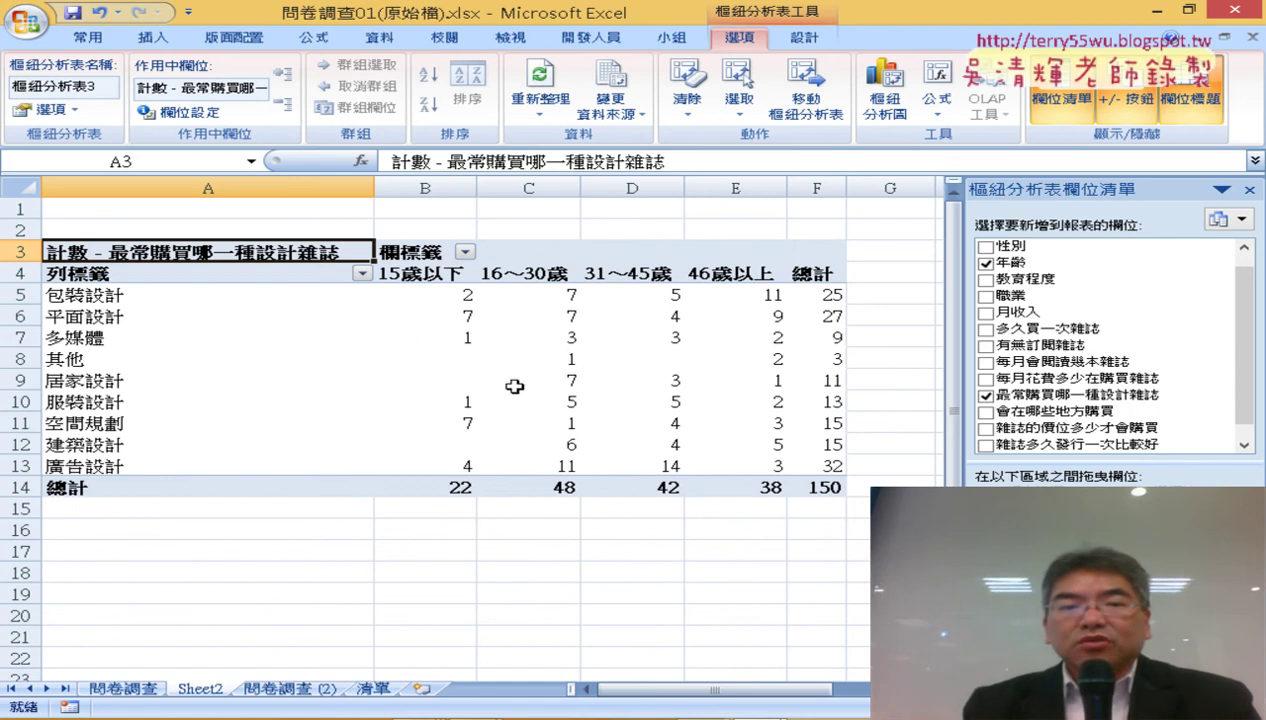
{"action": "left_click", "coordinate": [452, 363]}
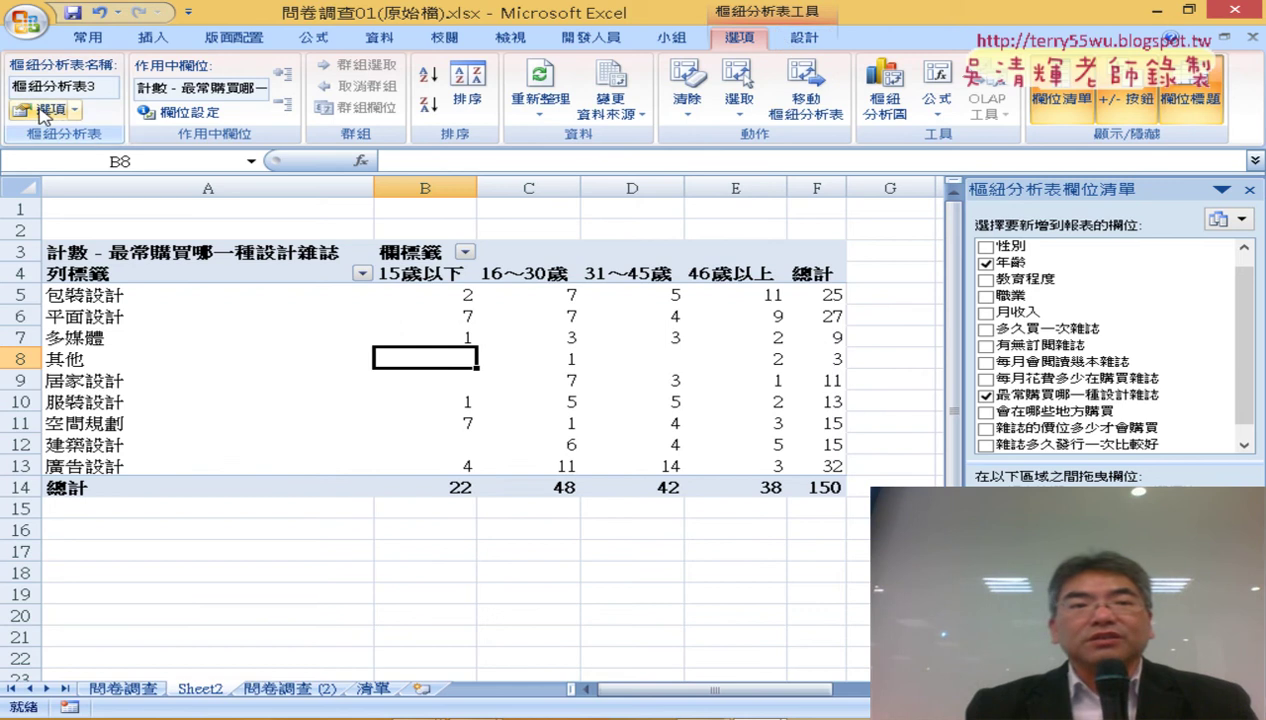
- In the PivotTable options, set empty cells to display 0
{"action": "left_click", "coordinate": [45, 109]}
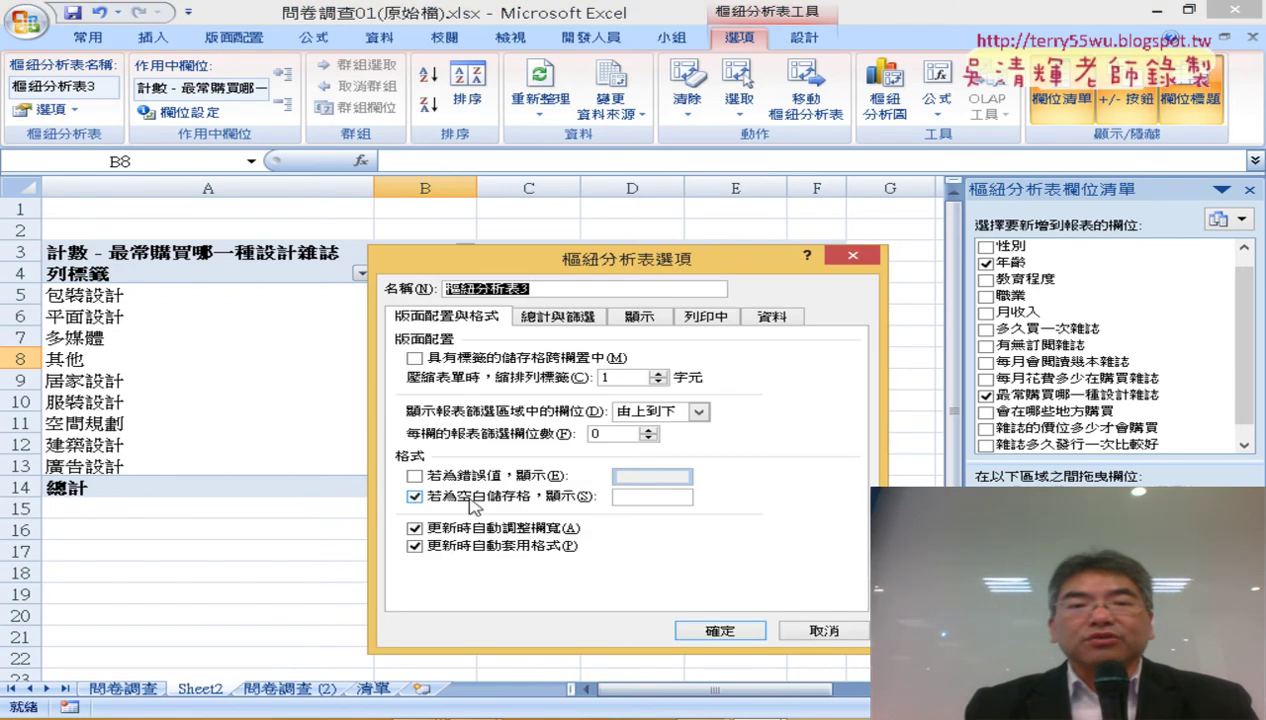
{"action": "left_click", "coordinate": [651, 498]}
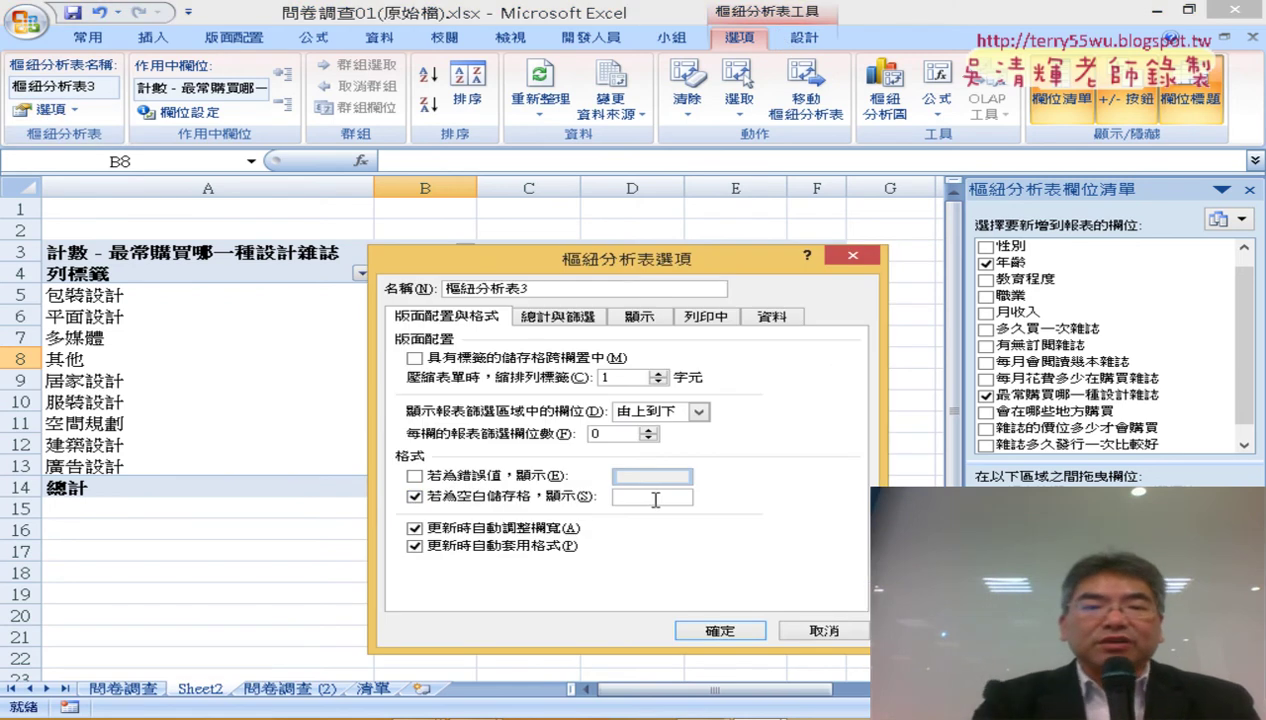
{"action": "type", "text": "0"}
{"action": "key", "text": "BackSpace"}
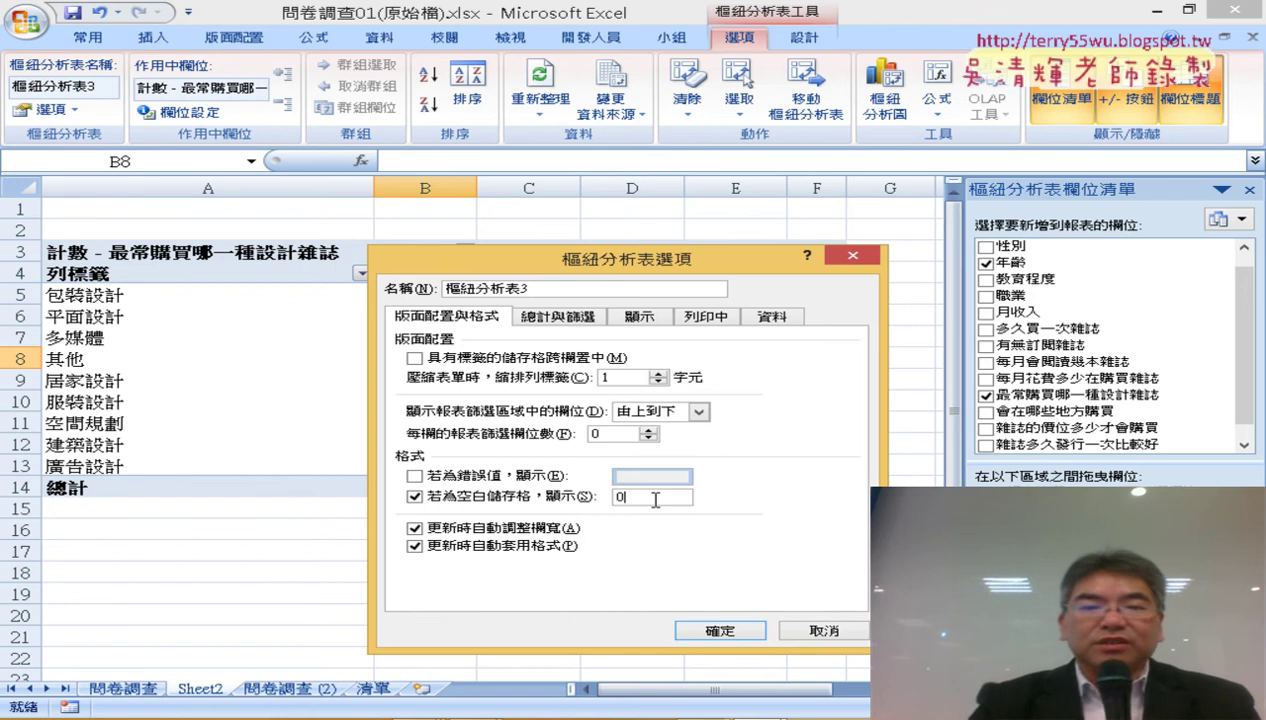
{"action": "left_click", "coordinate": [733, 630]}
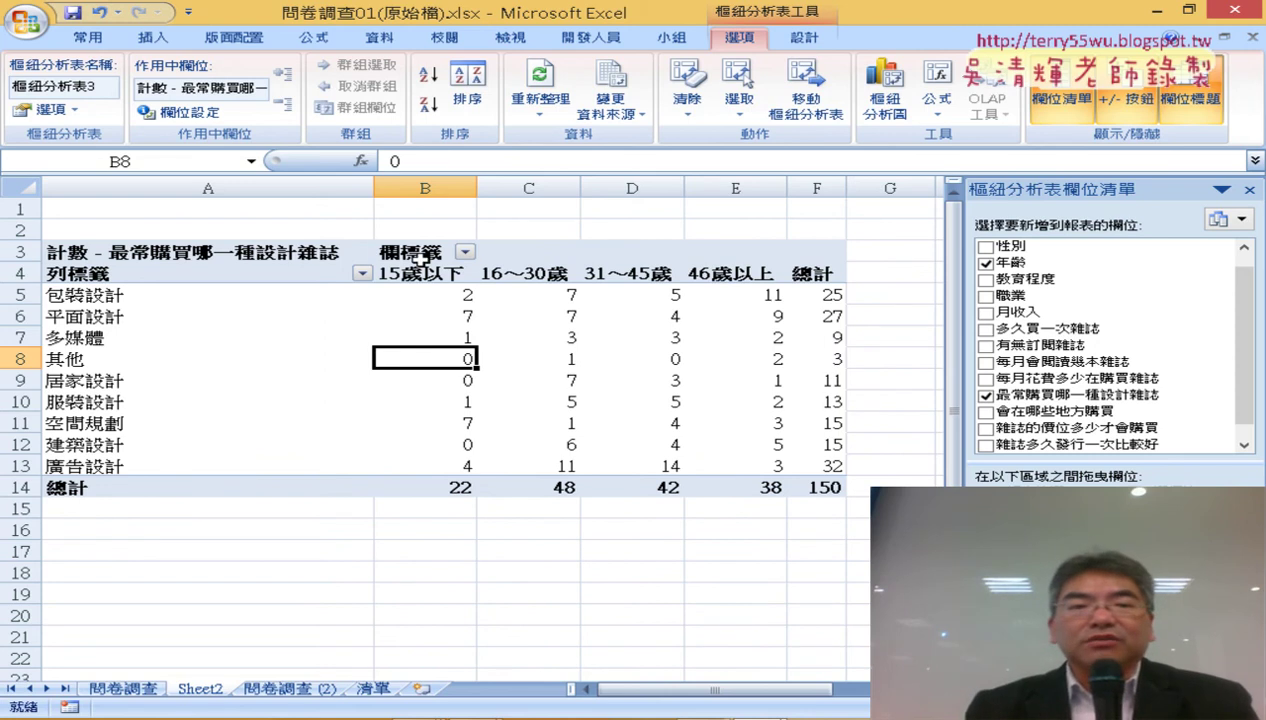
- Clear the 欄標籤 caption in B3 and the 列標籤 caption in A4
{"action": "double_click", "coordinate": [421, 258]}
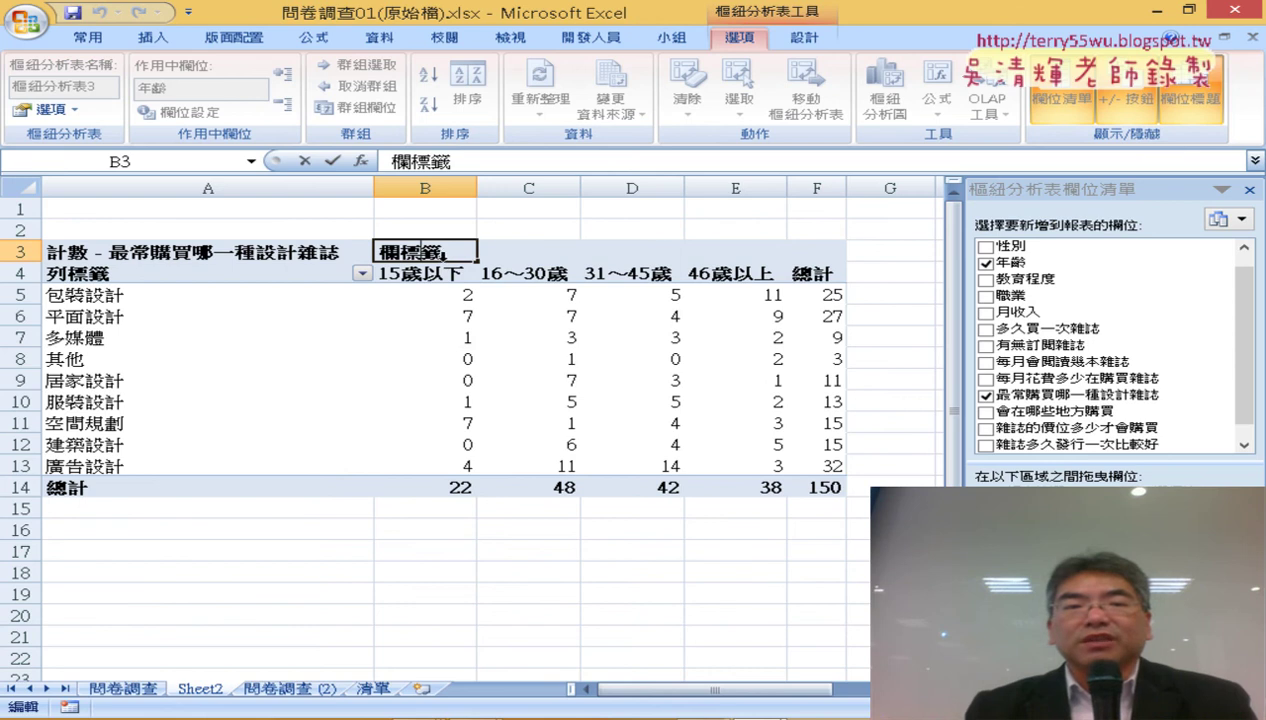
{"action": "left_click_drag", "start_coordinate": [440, 256], "coordinate": [339, 249]}
{"action": "key", "text": "Delete"}
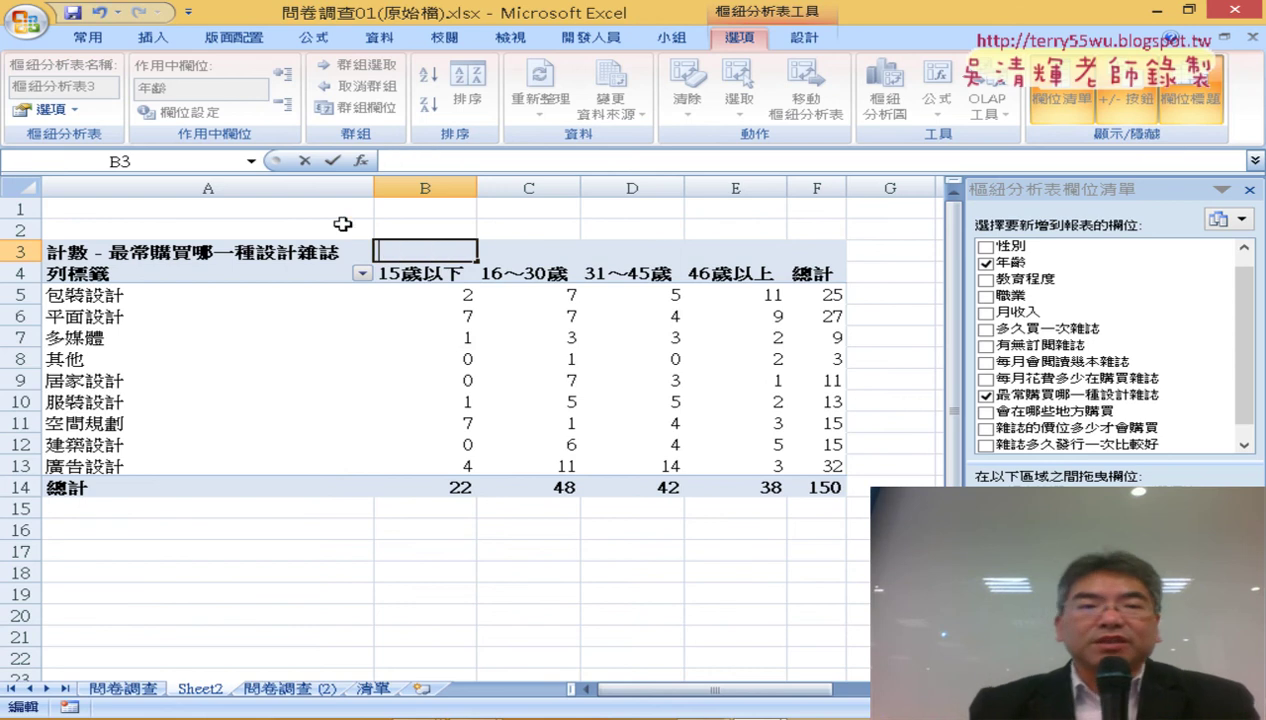
{"action": "left_click", "coordinate": [170, 273]}
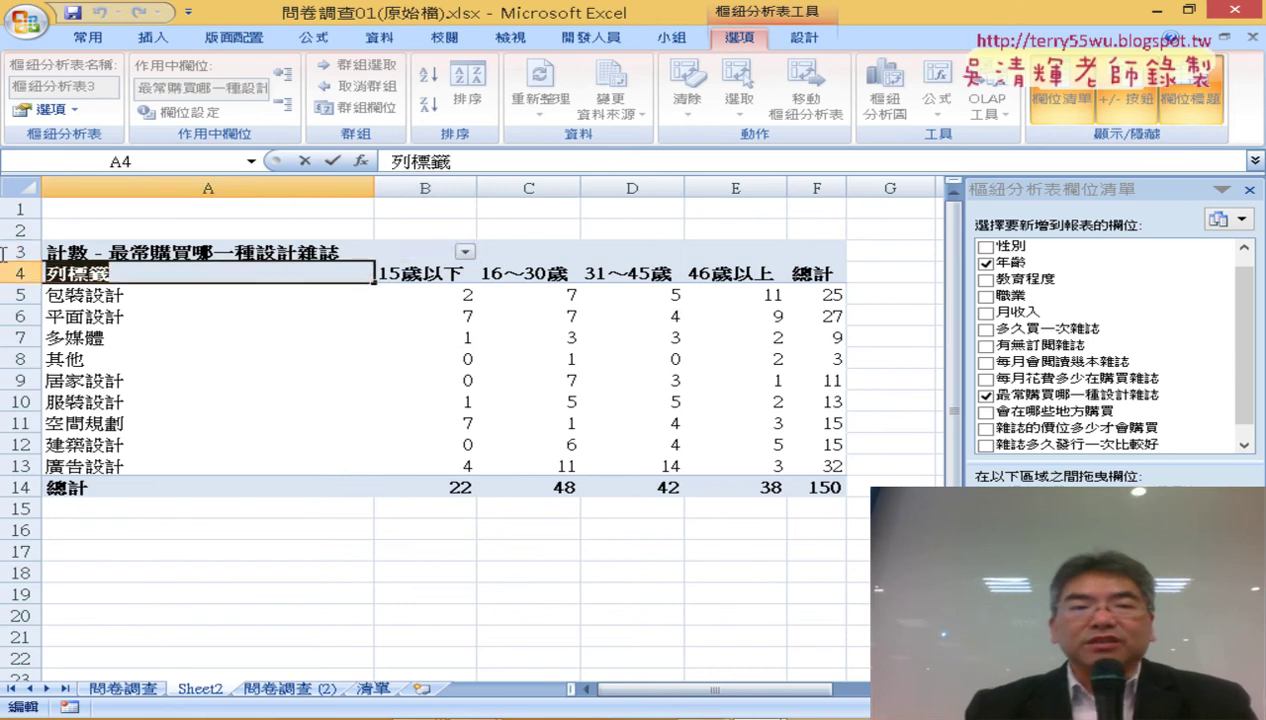
{"action": "key", "text": "Delete"}
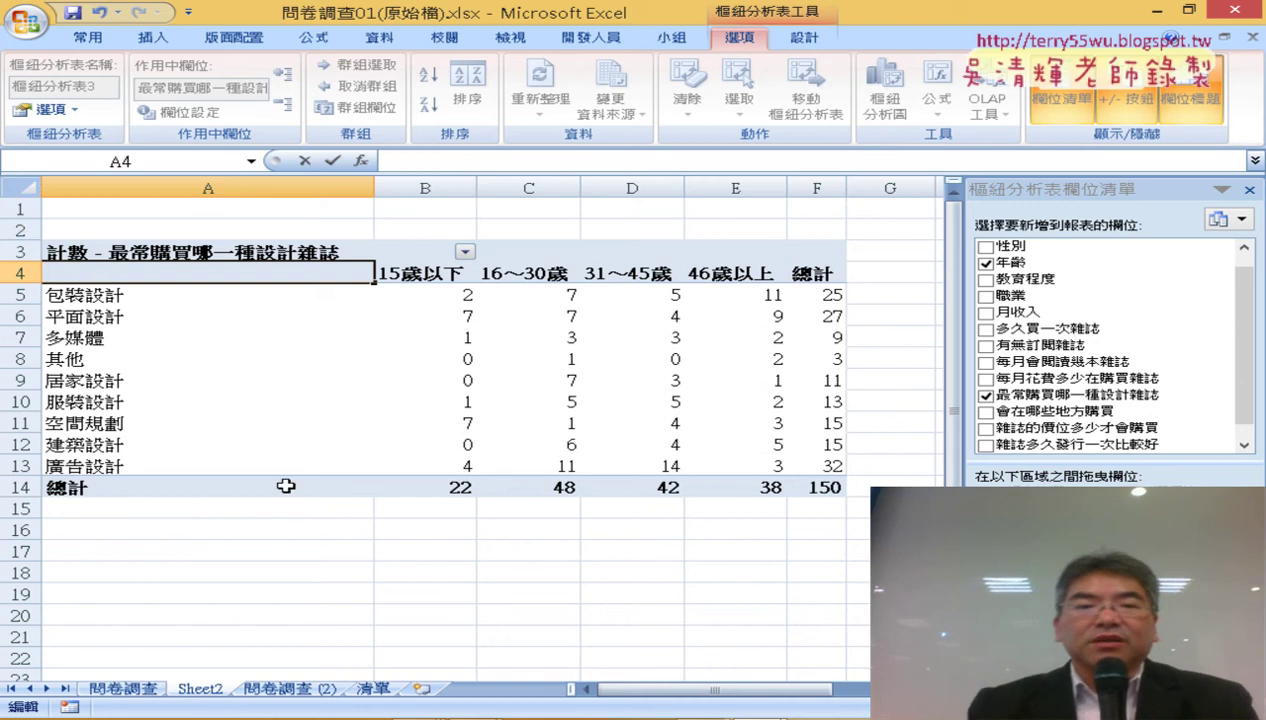
{"action": "left_click", "coordinate": [531, 551]}
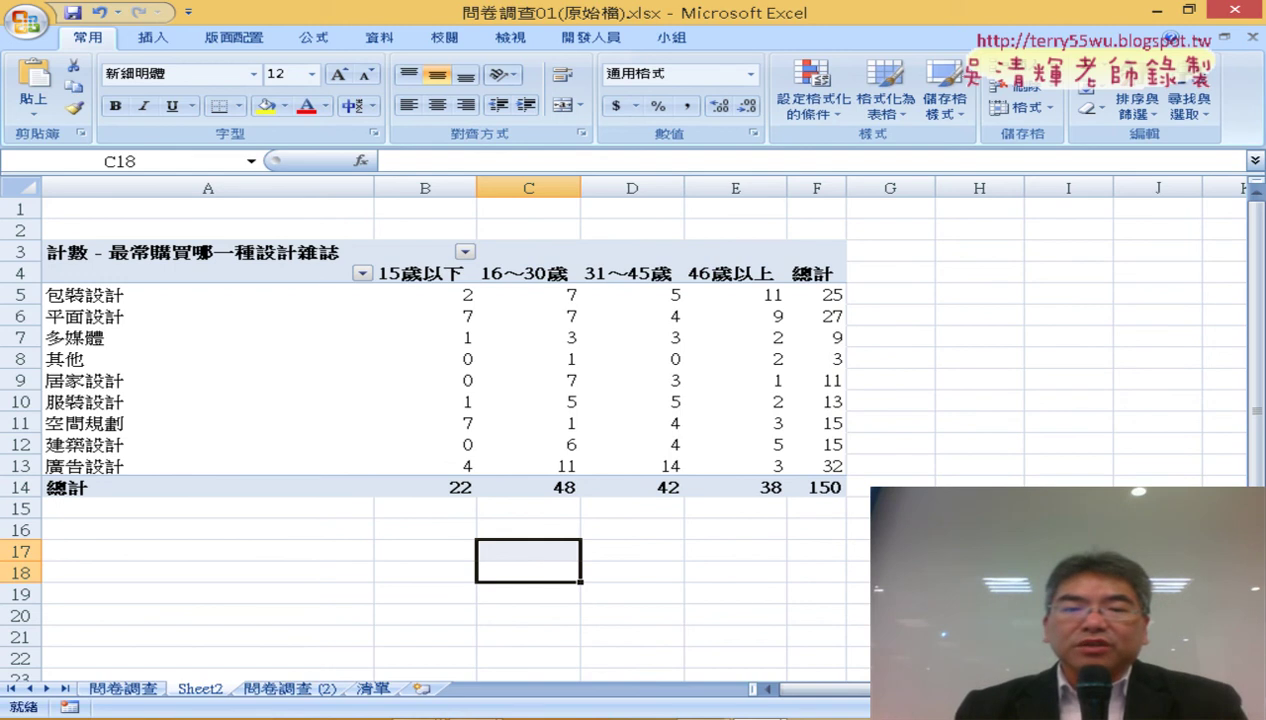
- Switch to the 問卷調查02OK01.xlsm workbook and show its 最常購買圖 chart sheet
{"action": "mouse_move", "coordinate": [760, 716]}
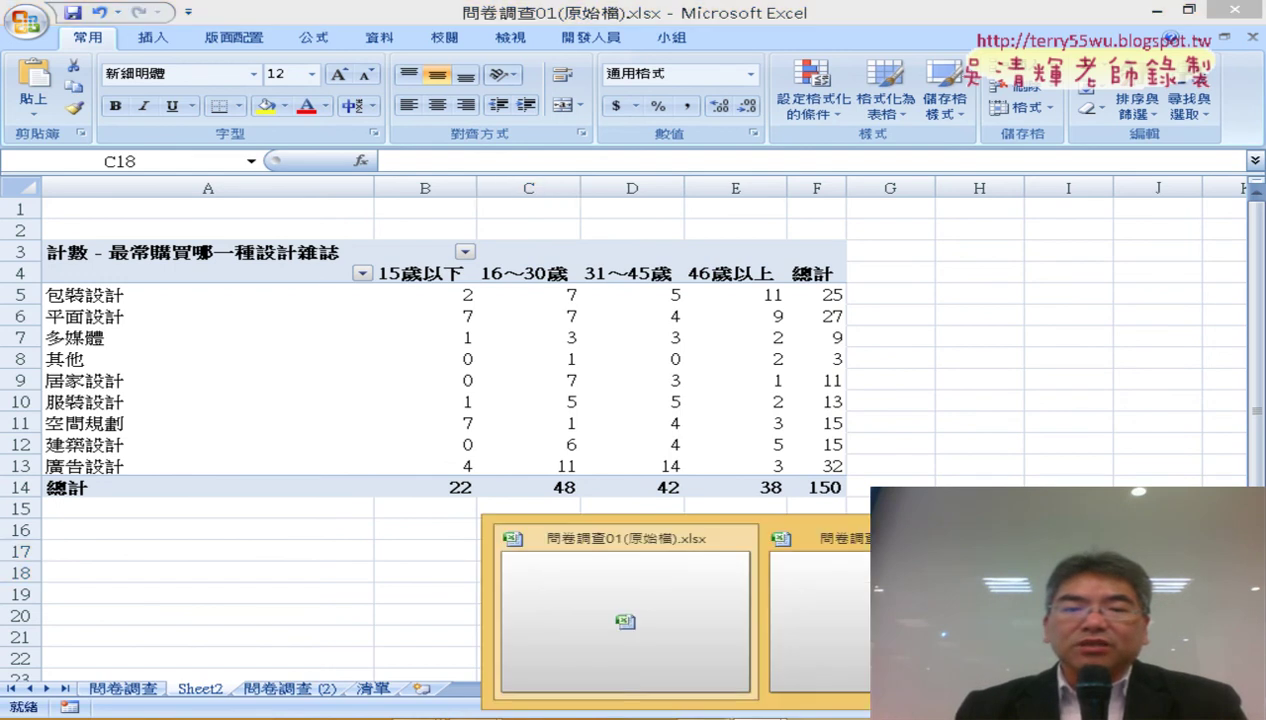
{"action": "left_click", "coordinate": [820, 668]}
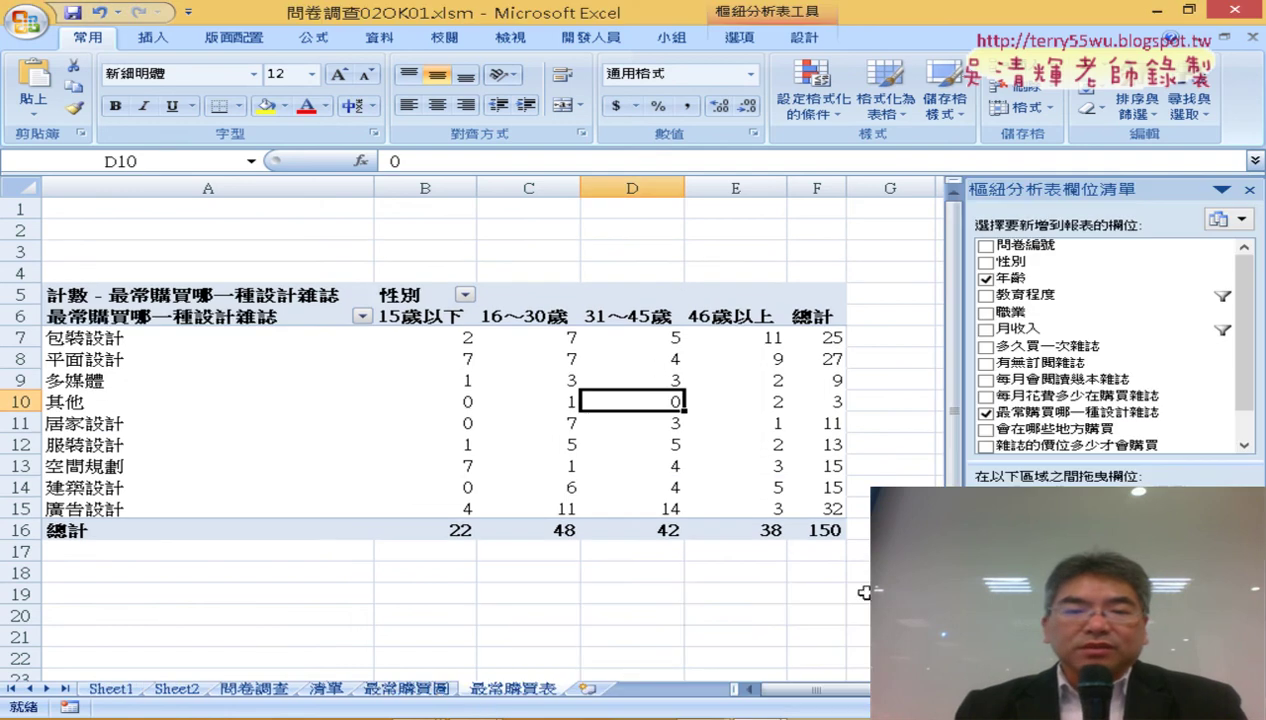
{"action": "left_click", "coordinate": [437, 689]}
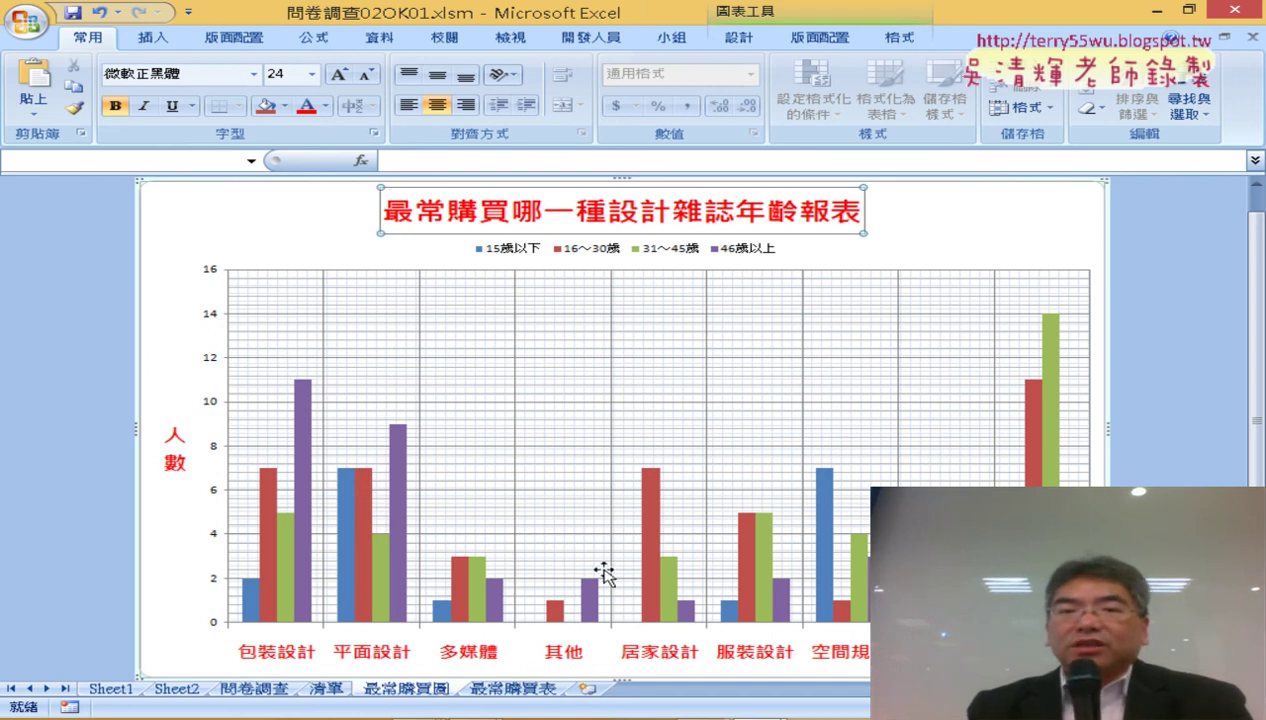
- Change the 最常購買圖 chart's type to 100% stacked column
{"action": "right_click", "coordinate": [729, 312]}
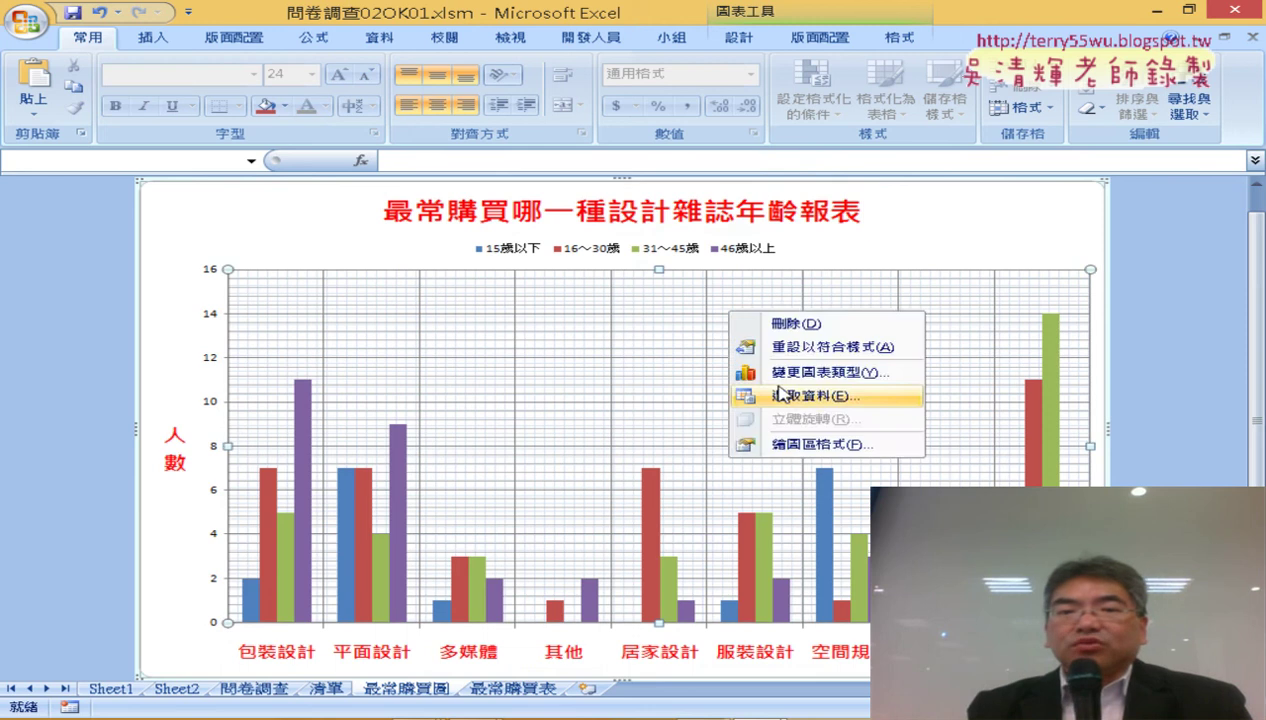
{"action": "left_click", "coordinate": [790, 373]}
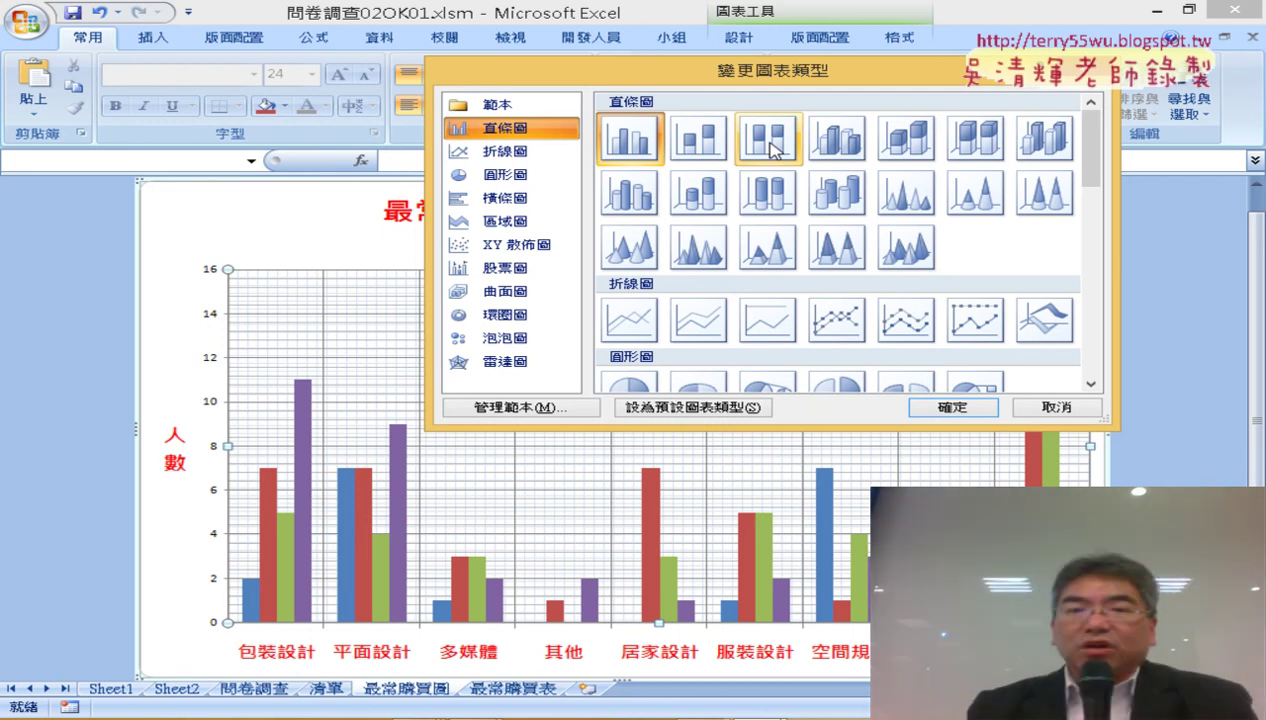
{"action": "left_click", "coordinate": [772, 150]}
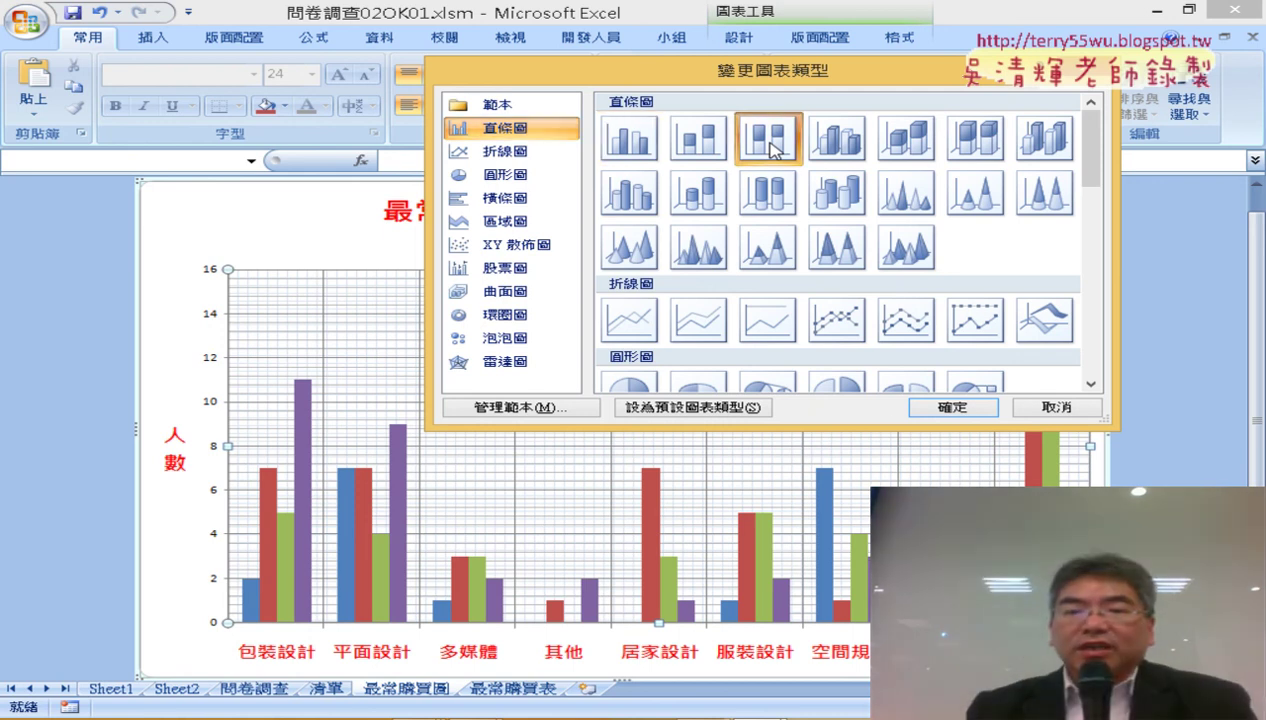
{"action": "left_click", "coordinate": [951, 406]}
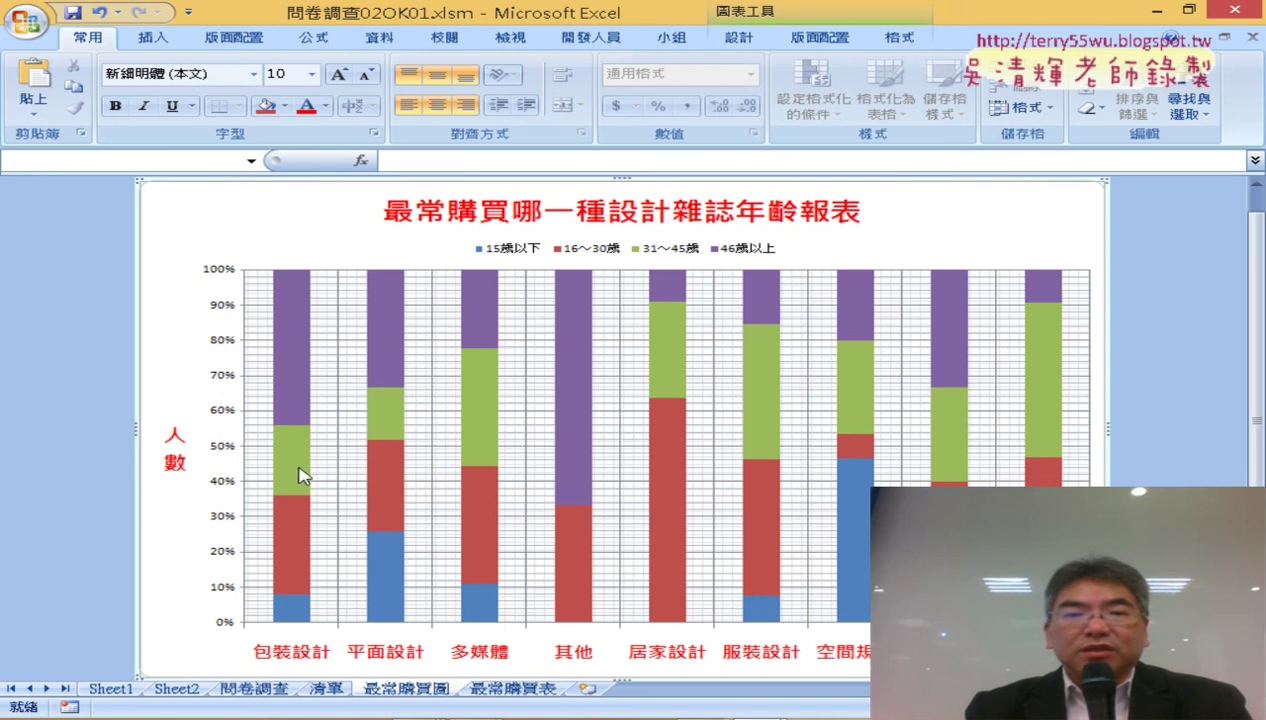
{"action": "mouse_move", "coordinate": [300, 338]}
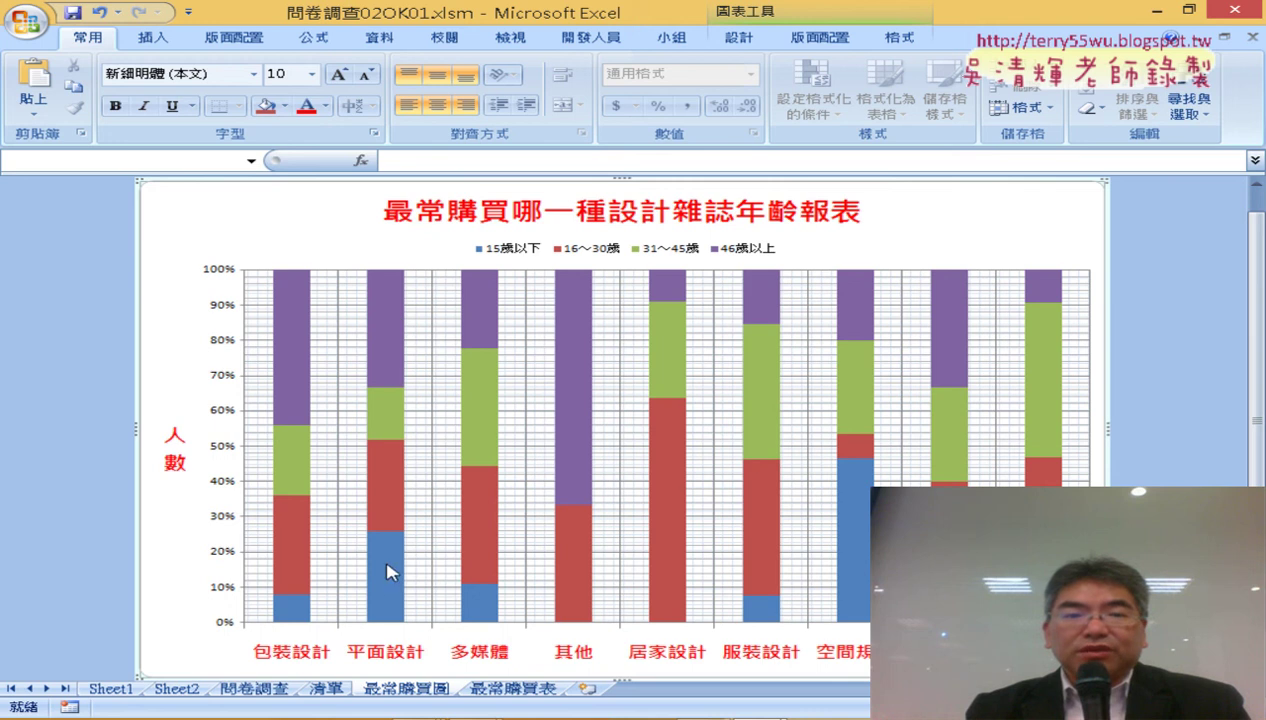
{"action": "mouse_move", "coordinate": [386, 587]}
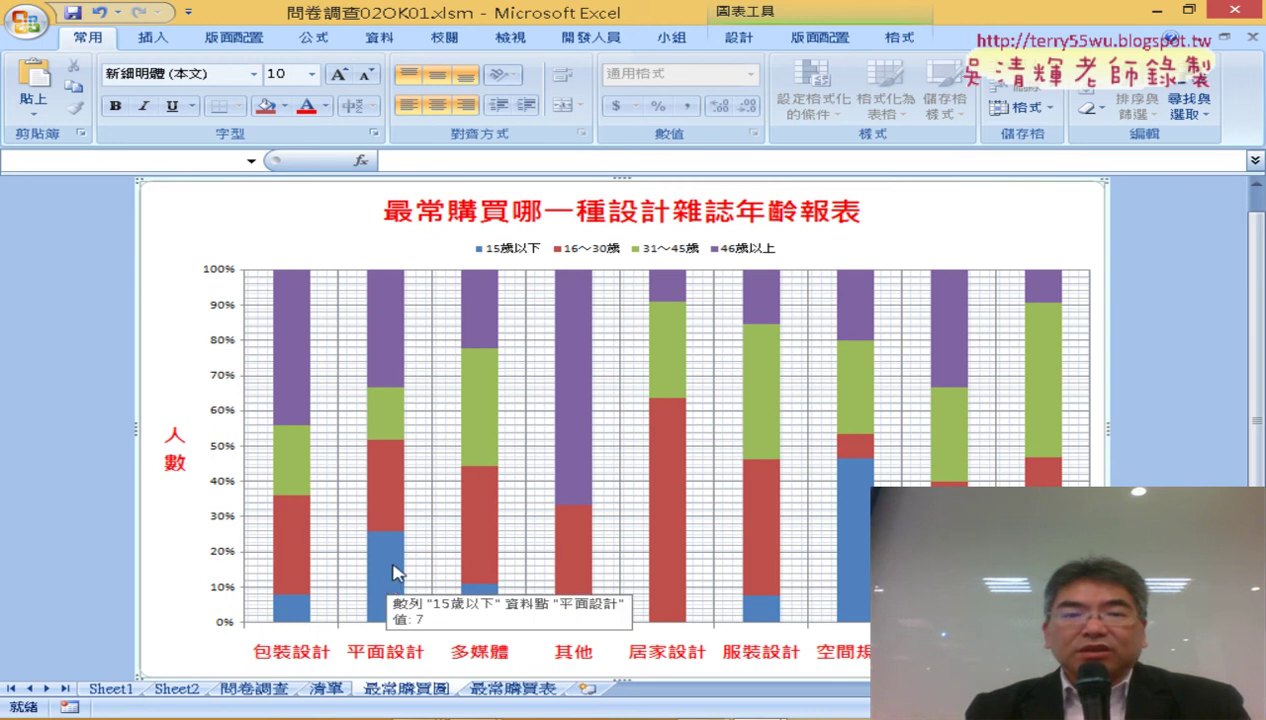
{"action": "mouse_move", "coordinate": [568, 404]}
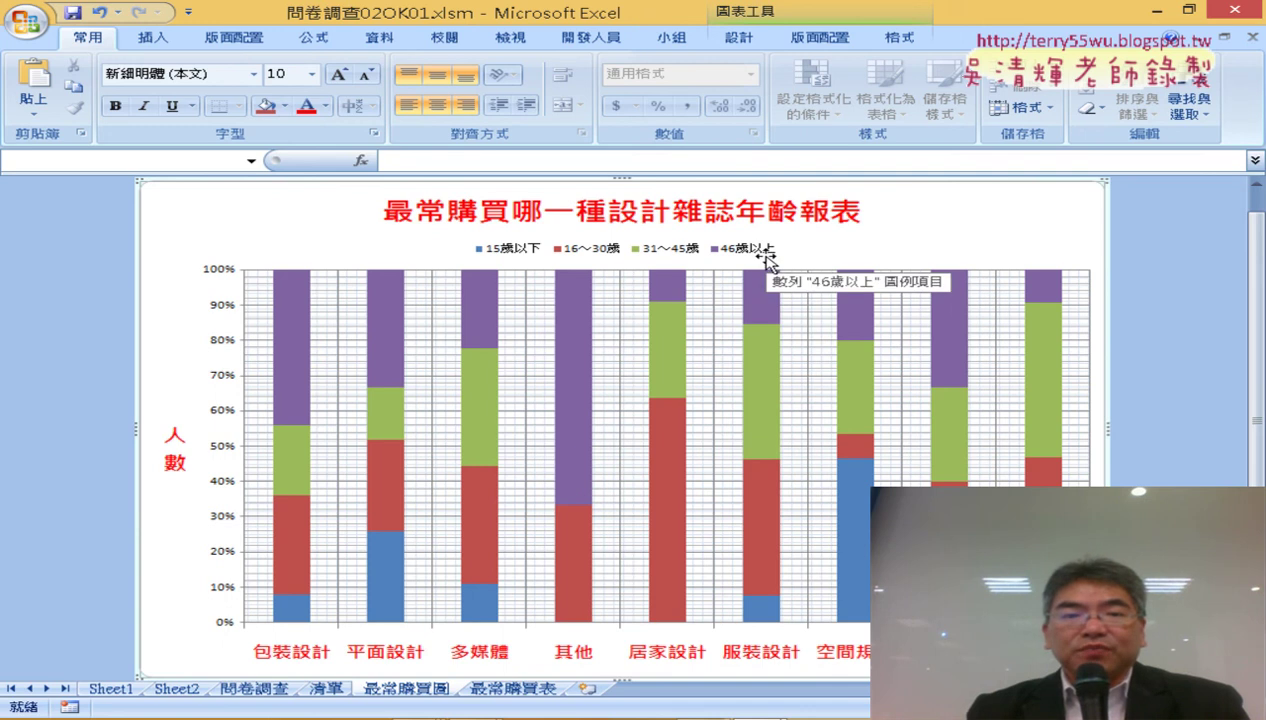
{"action": "mouse_move", "coordinate": [563, 562]}
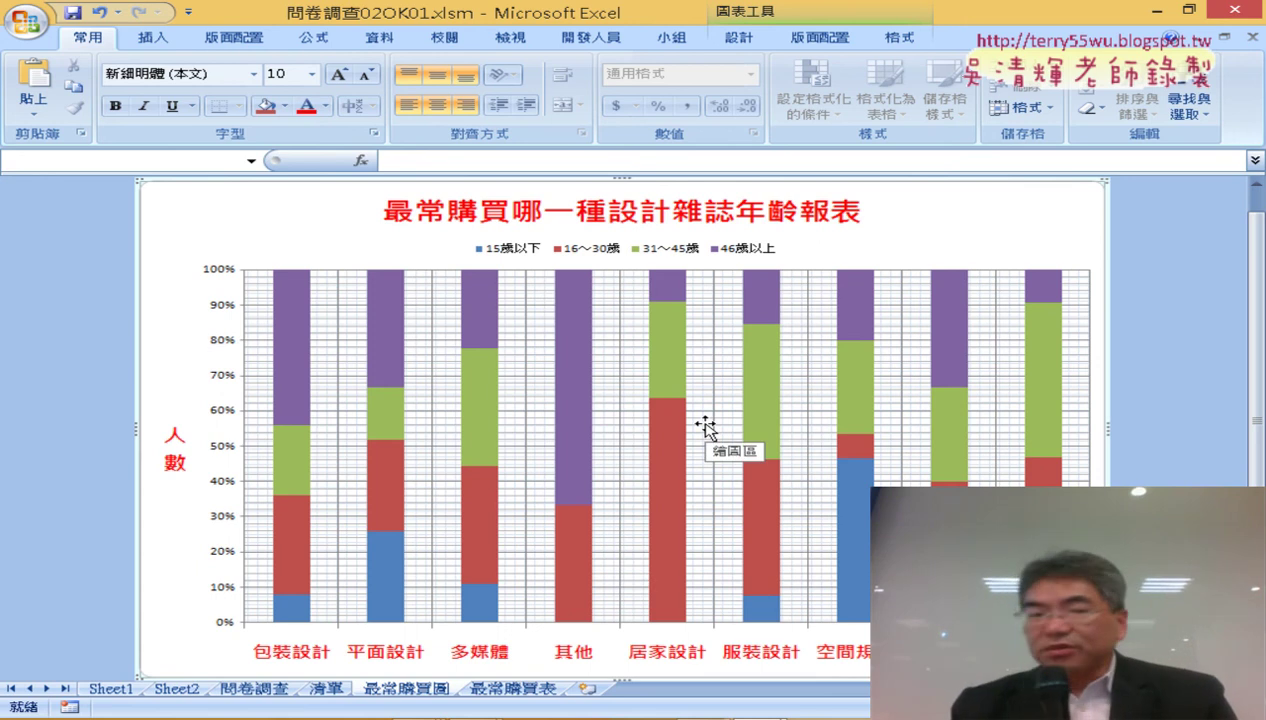
- Leave the chart title unchanged and open the Legend options to place the age-group legend at the top
{"action": "left_click", "coordinate": [632, 222]}
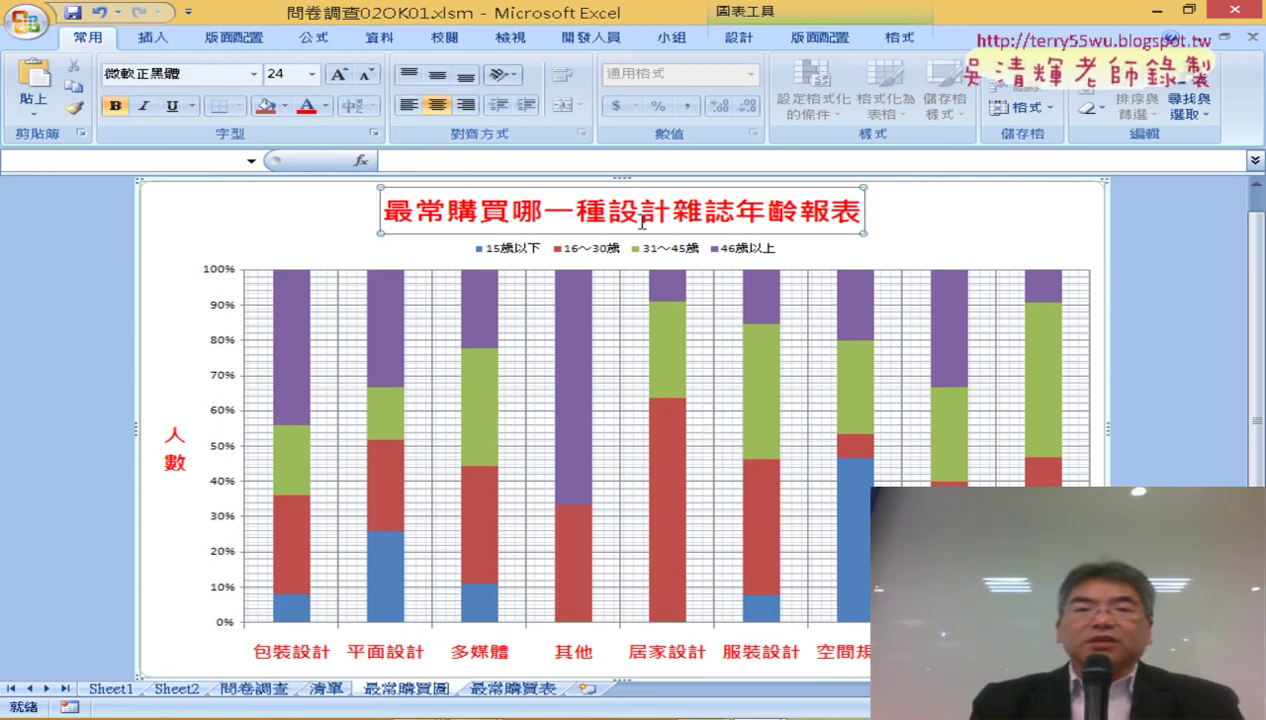
{"action": "left_click", "coordinate": [822, 40]}
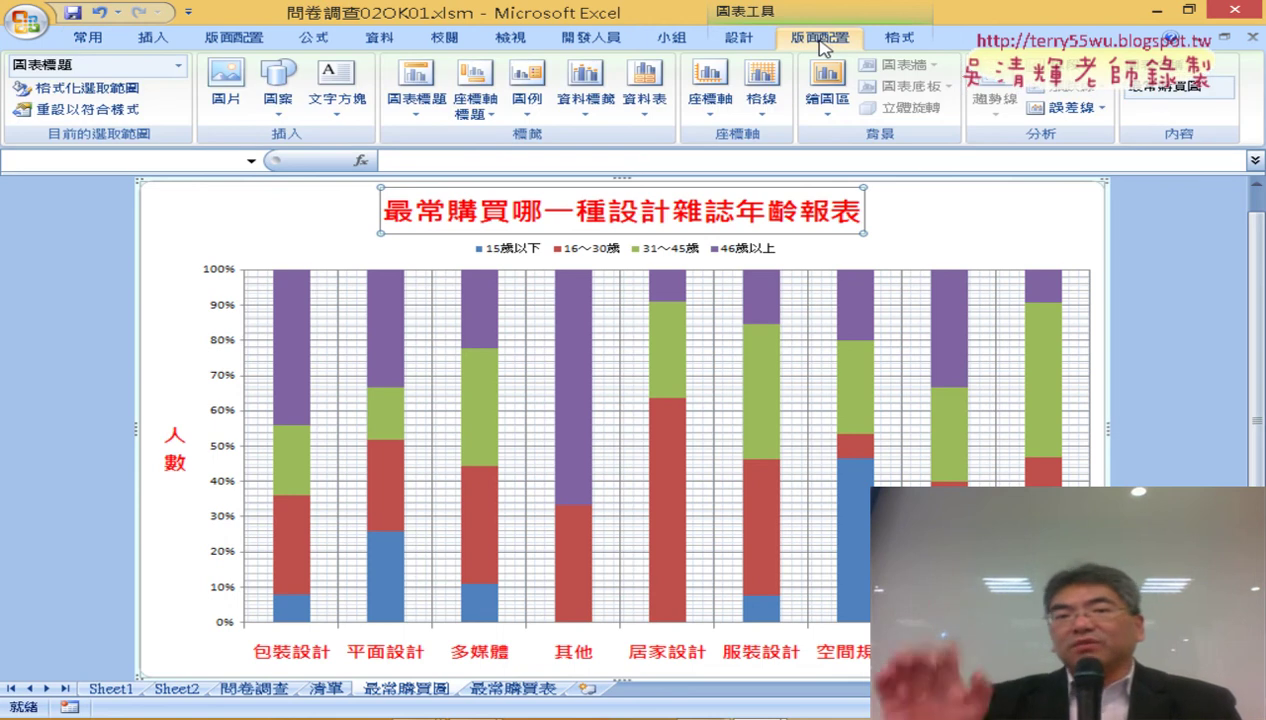
{"action": "left_click", "coordinate": [422, 117]}
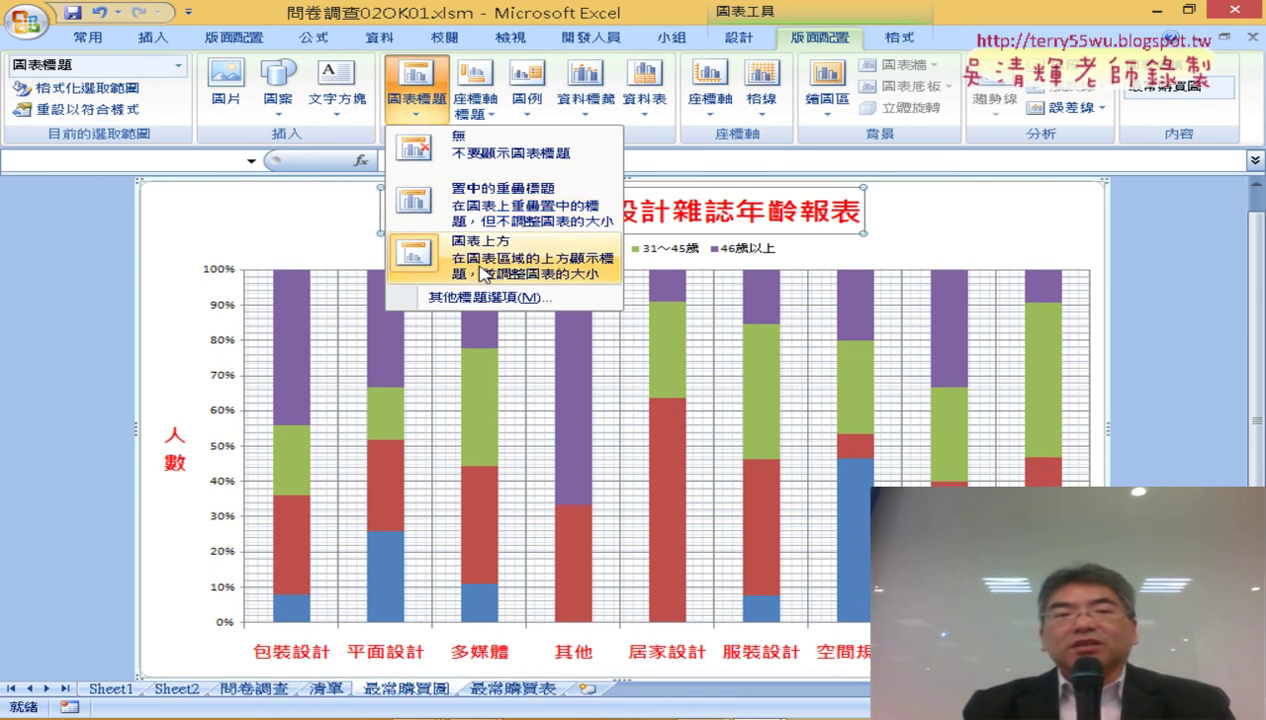
{"action": "left_click", "coordinate": [1000, 210]}
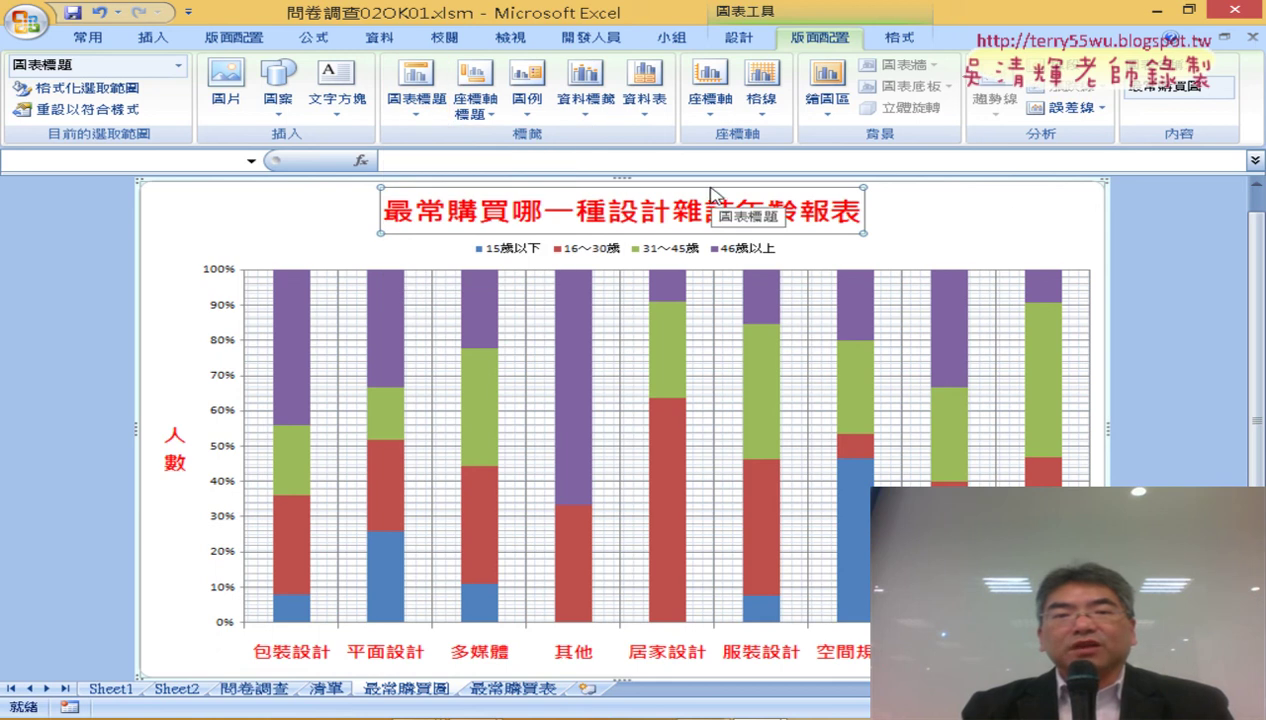
{"action": "left_click", "coordinate": [85, 37]}
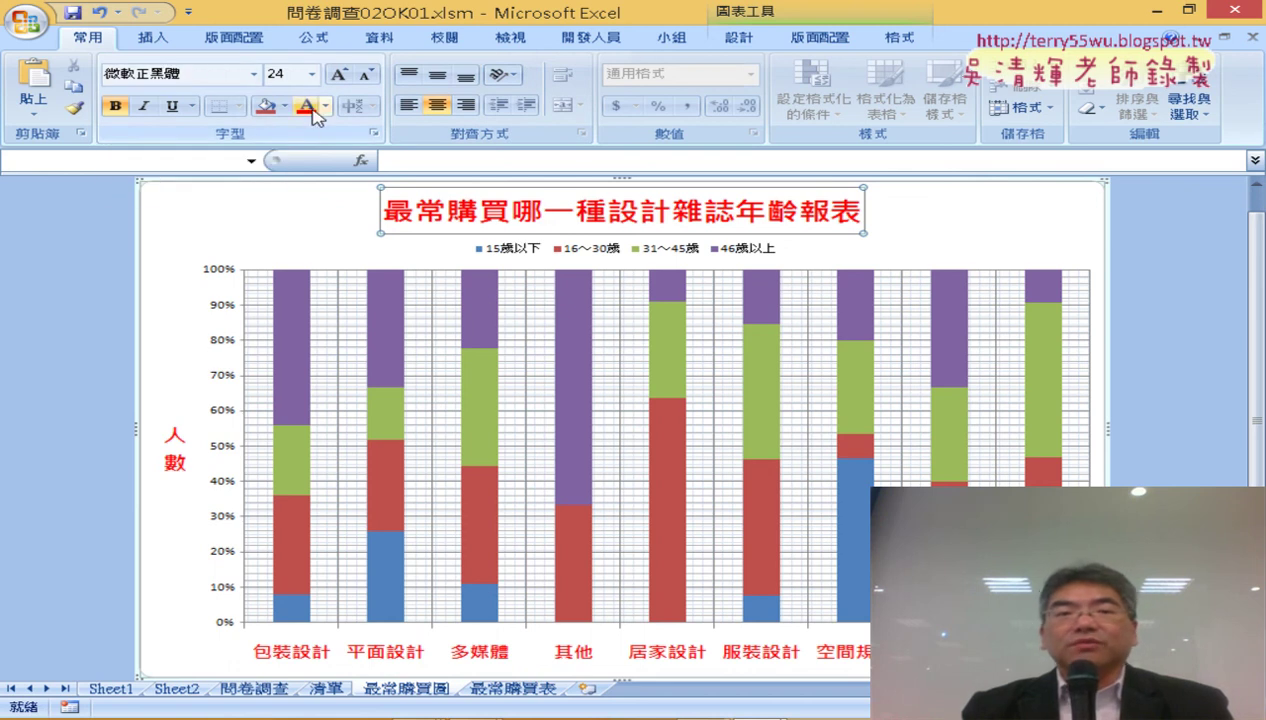
{"action": "left_click", "coordinate": [836, 44]}
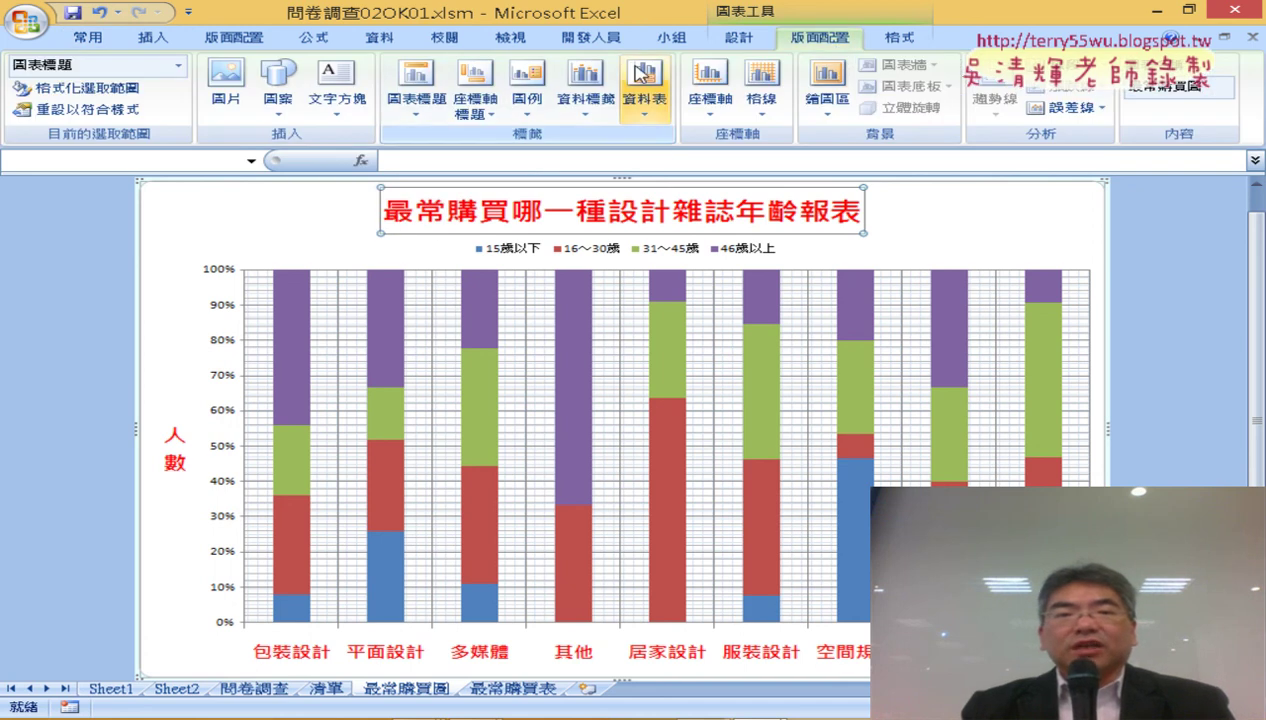
{"action": "left_click", "coordinate": [537, 115]}
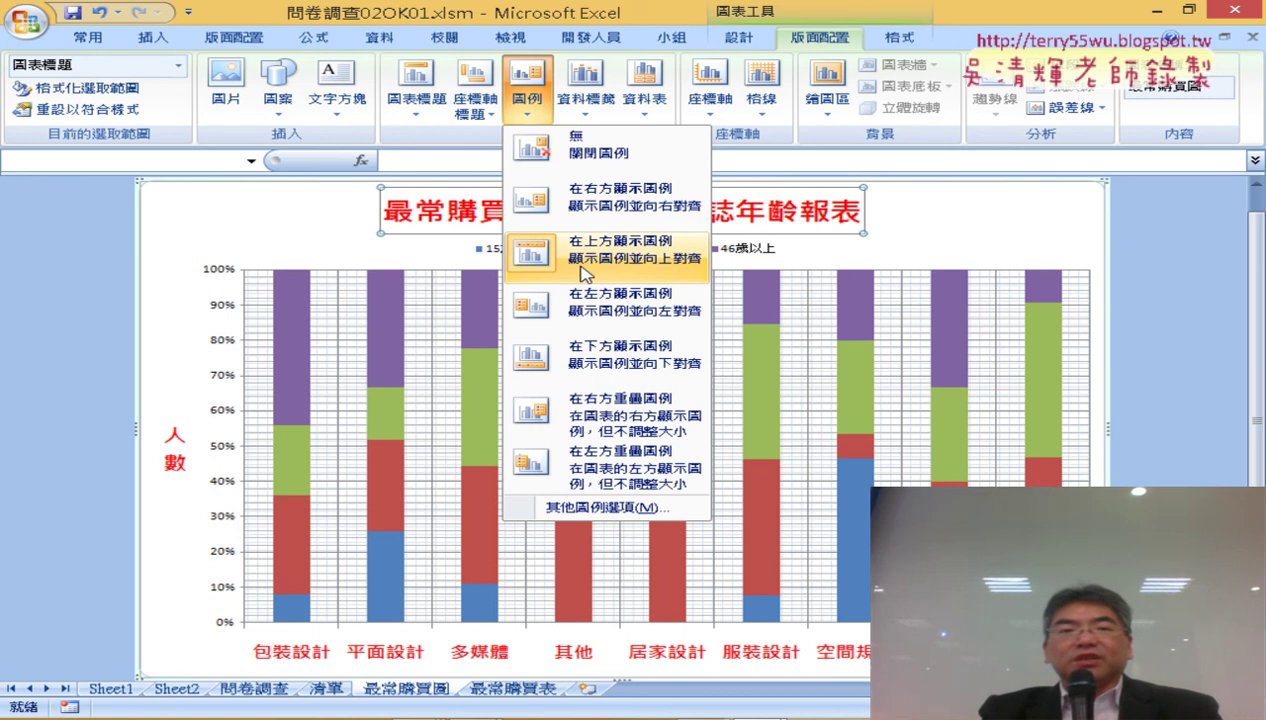
- Dismiss the Data Labels options without adding labels, then select the 人數 vertical axis title
{"action": "left_click", "coordinate": [598, 112]}
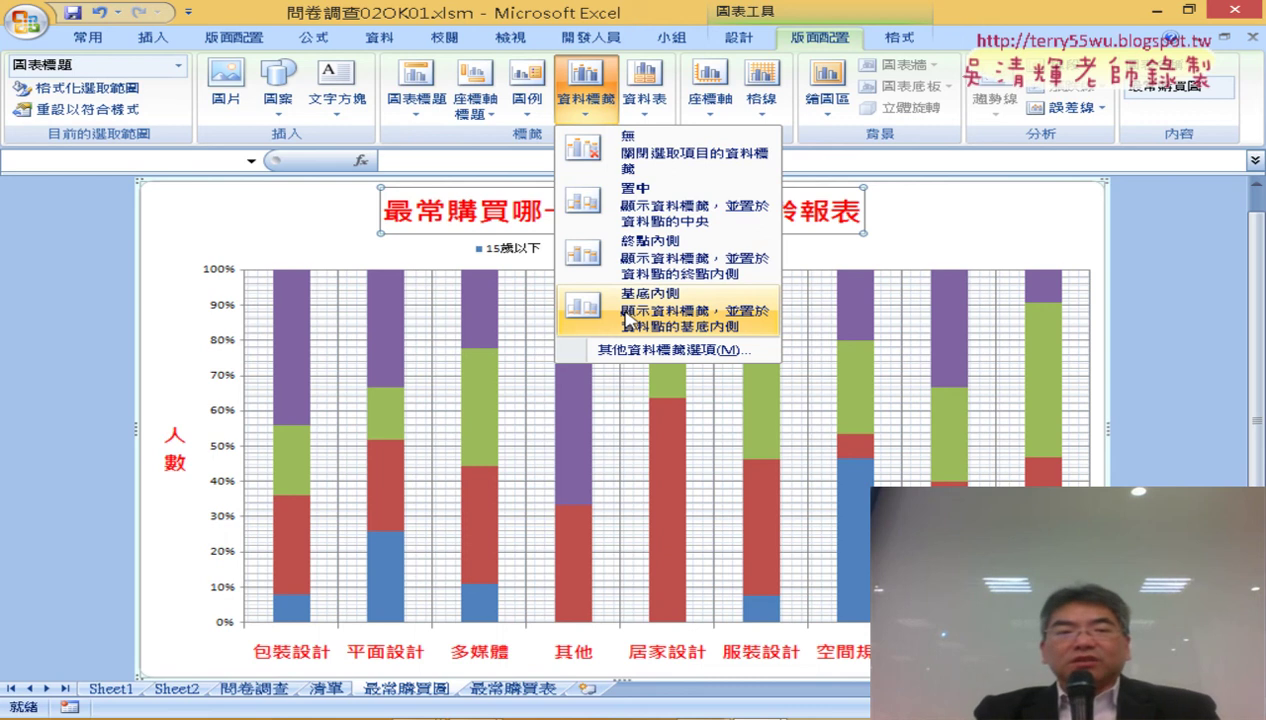
{"action": "left_click", "coordinate": [192, 437]}
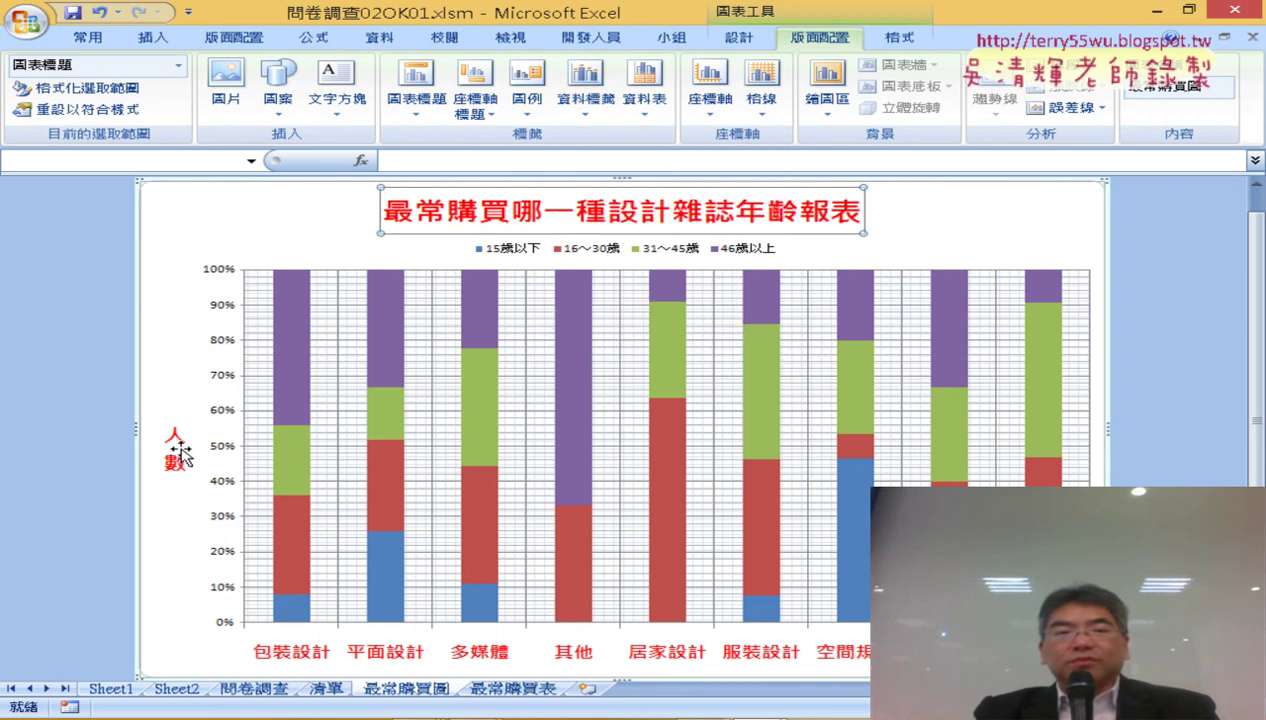
{"action": "left_click", "coordinate": [176, 440]}
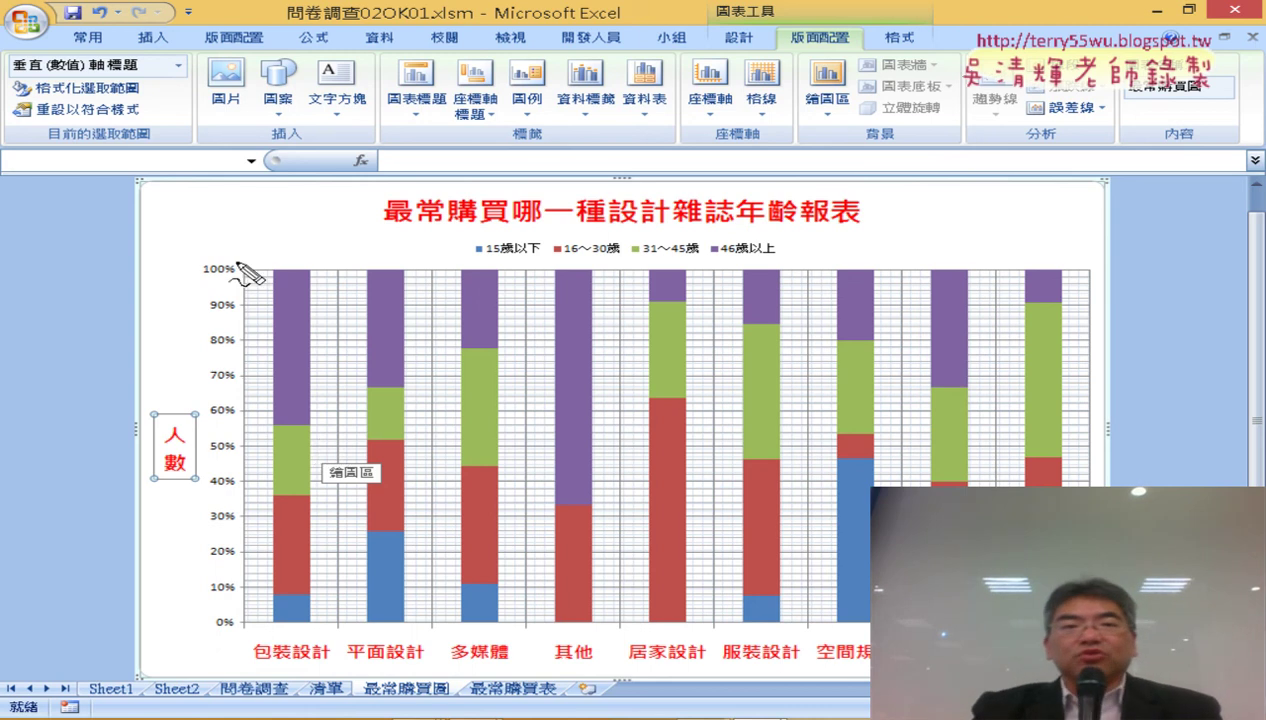
{"action": "left_click_drag", "start_coordinate": [480, 150], "coordinate": [455, 140]}
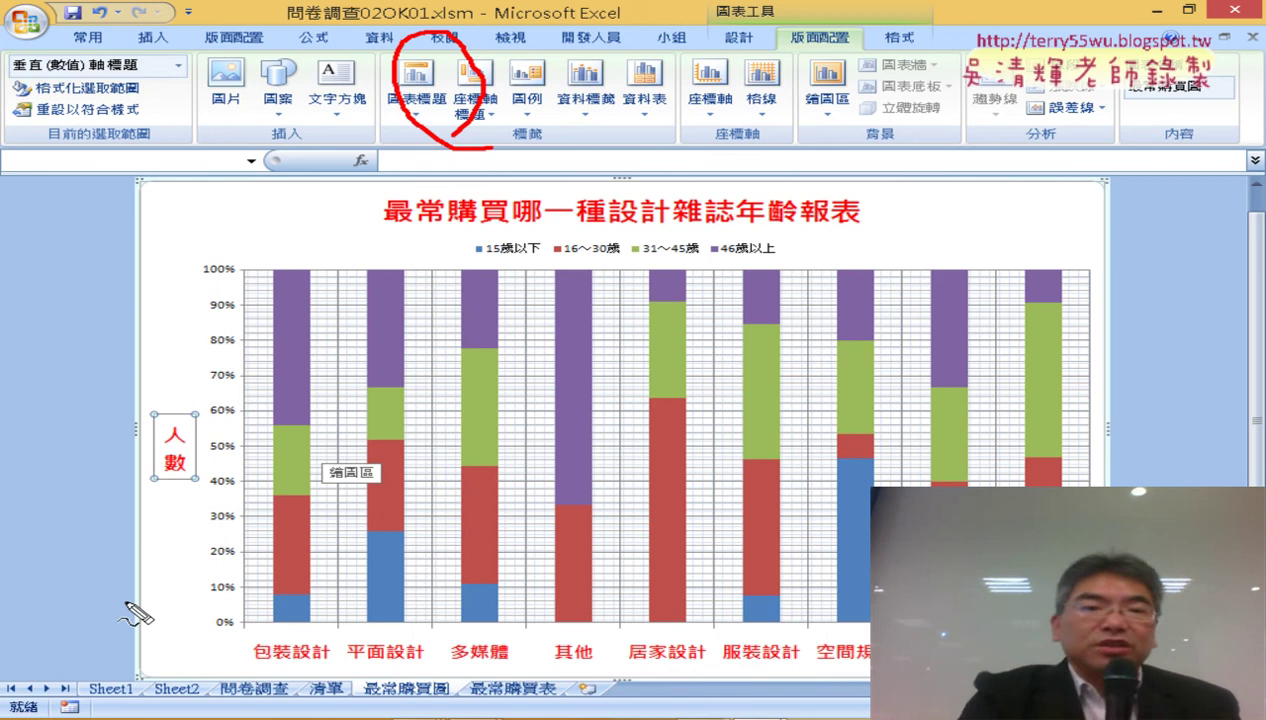
{"action": "key", "text": "Escape"}
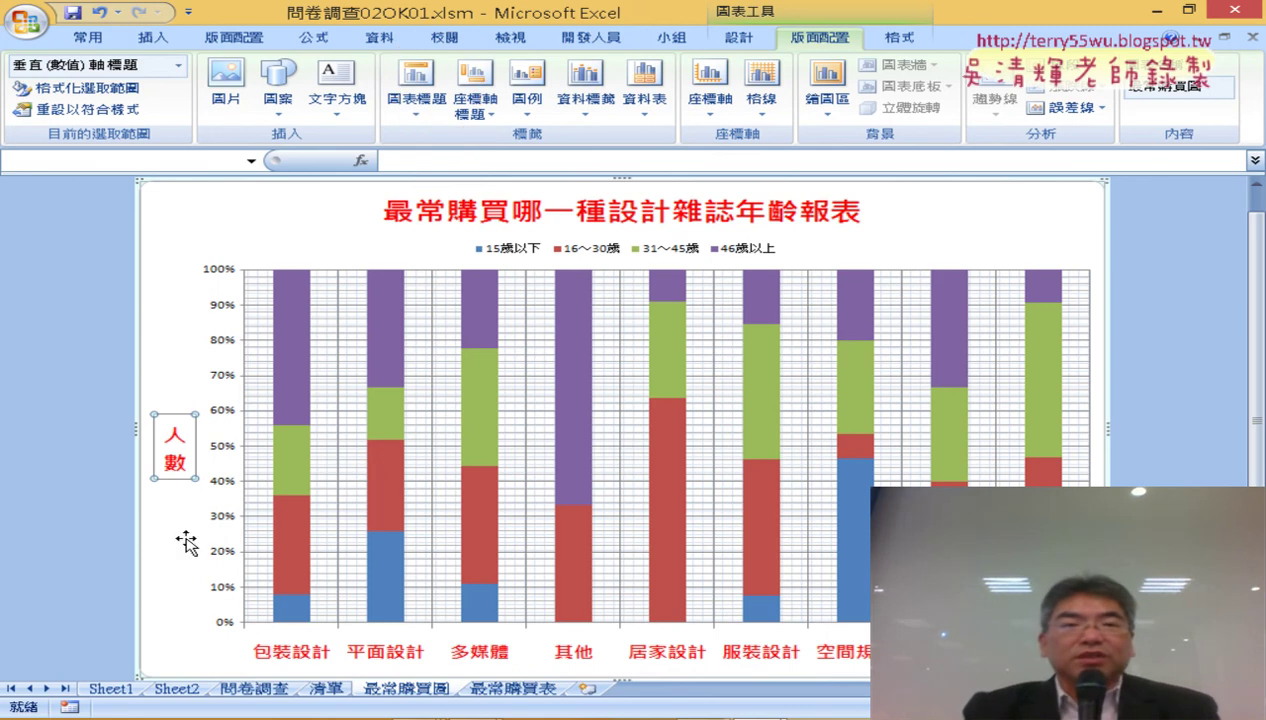
{"action": "left_click", "coordinate": [487, 112]}
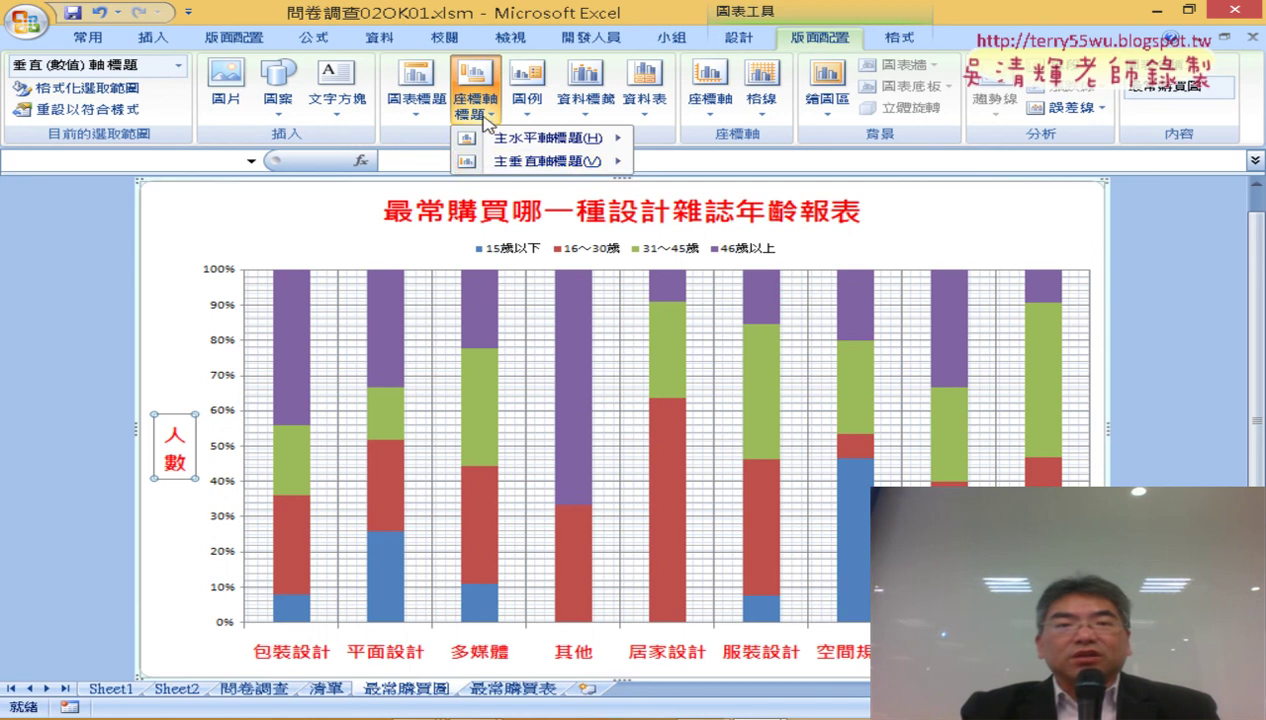
{"action": "mouse_move", "coordinate": [503, 160]}
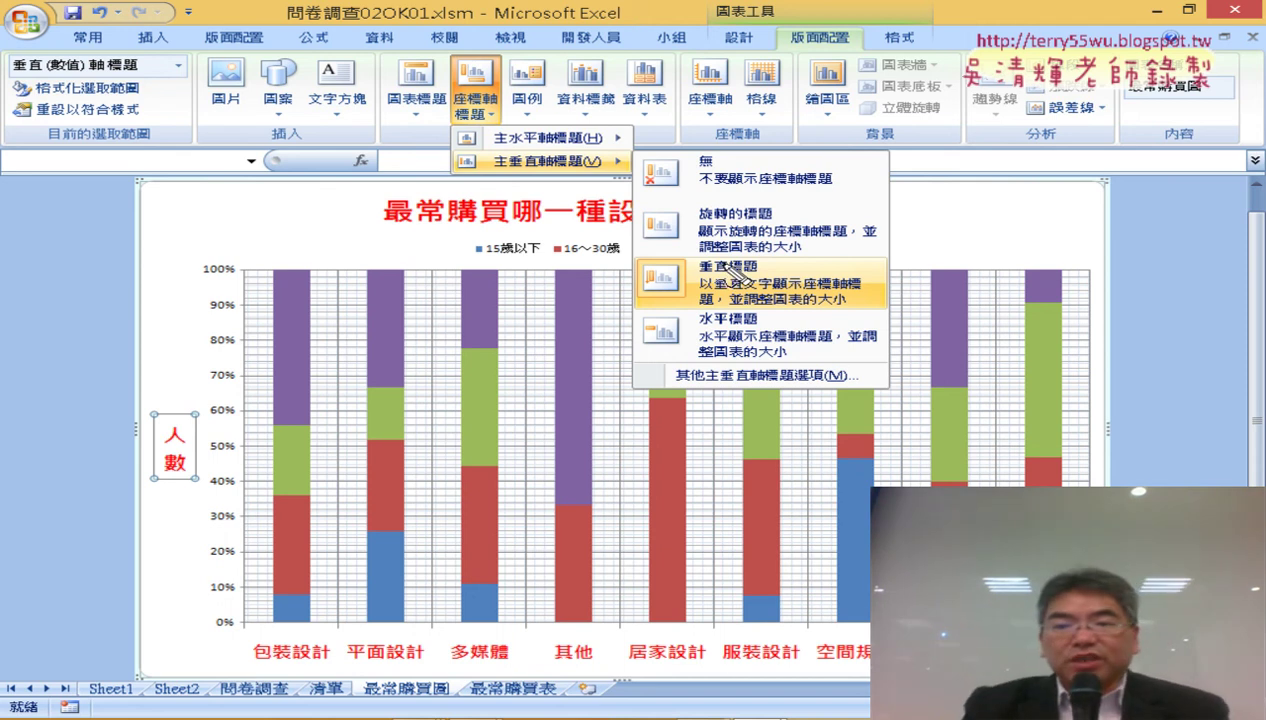
{"action": "mouse_move", "coordinate": [495, 138]}
{"action": "left_mouse_down"}
{"action": "mouse_move", "coordinate": [483, 147]}
{"action": "mouse_move", "coordinate": [605, 130]}
{"action": "left_mouse_up"}
{"action": "left_click_drag", "start_coordinate": [765, 268], "coordinate": [672, 305]}
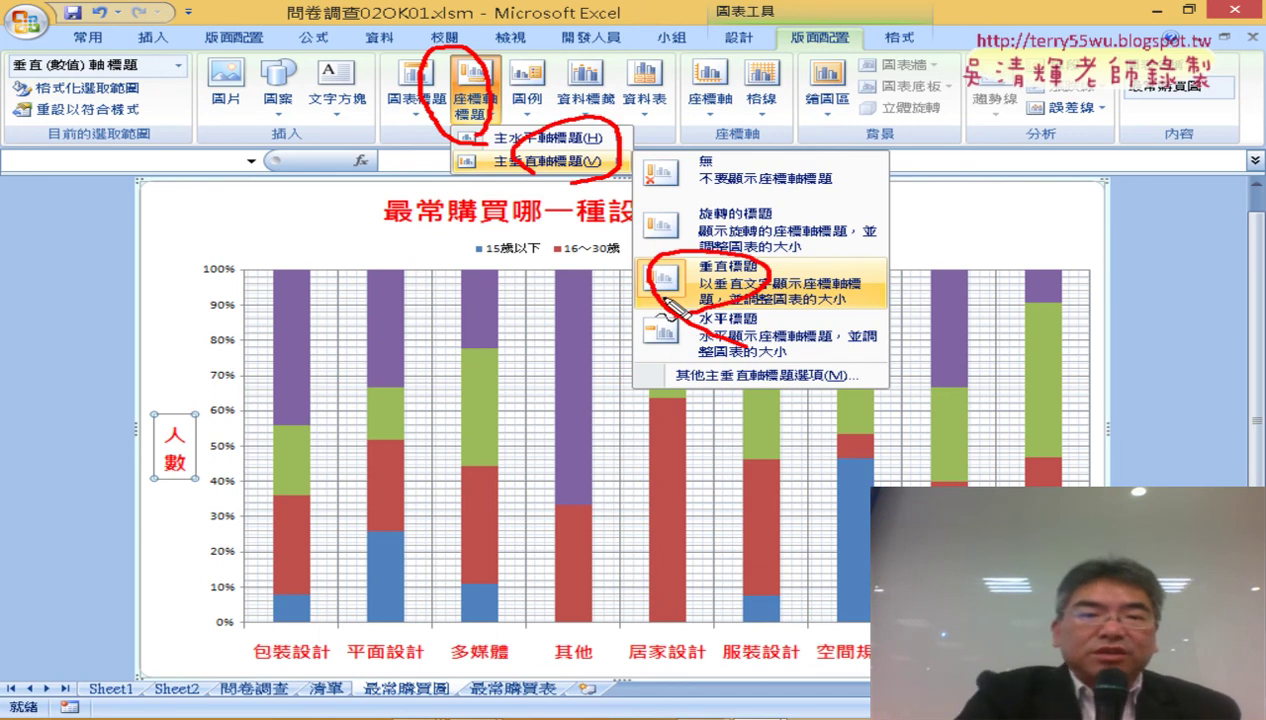
{"action": "left_click", "coordinate": [665, 302]}
{"action": "mouse_move", "coordinate": [665, 303]}
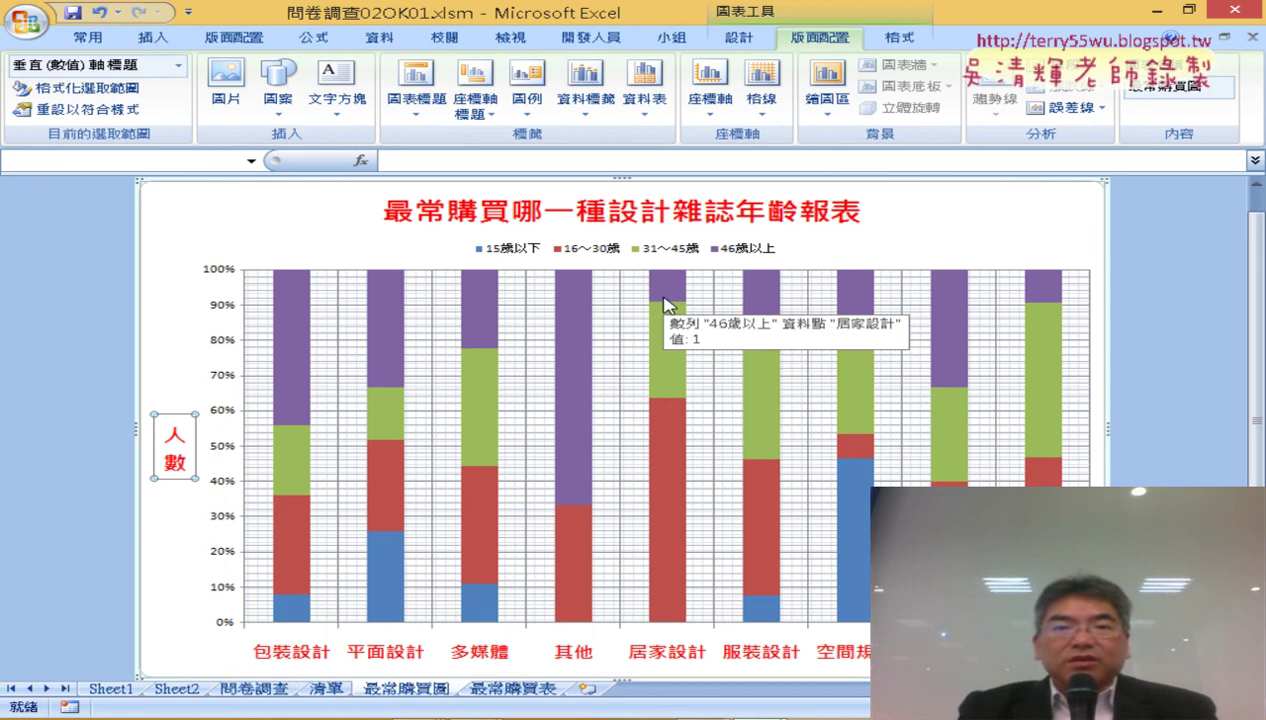
{"action": "left_click", "coordinate": [760, 108]}
{"action": "mouse_move", "coordinate": [803, 143]}
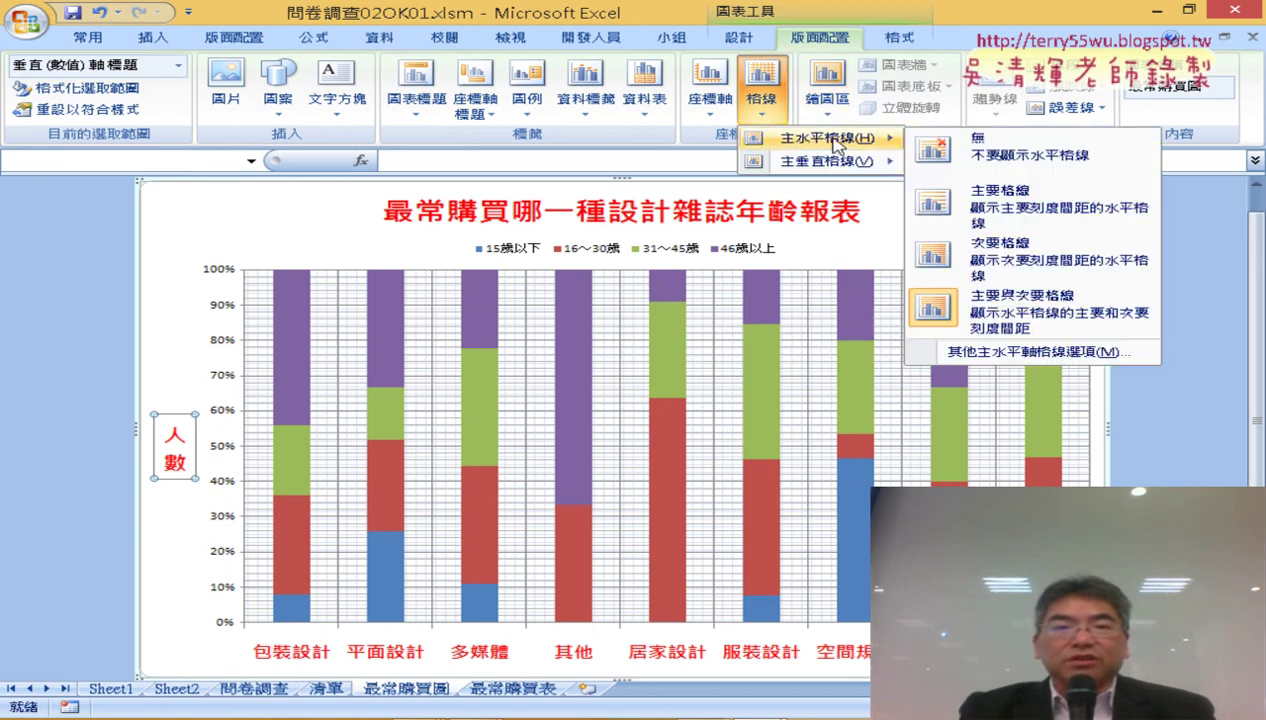
{"action": "mouse_move", "coordinate": [845, 169]}
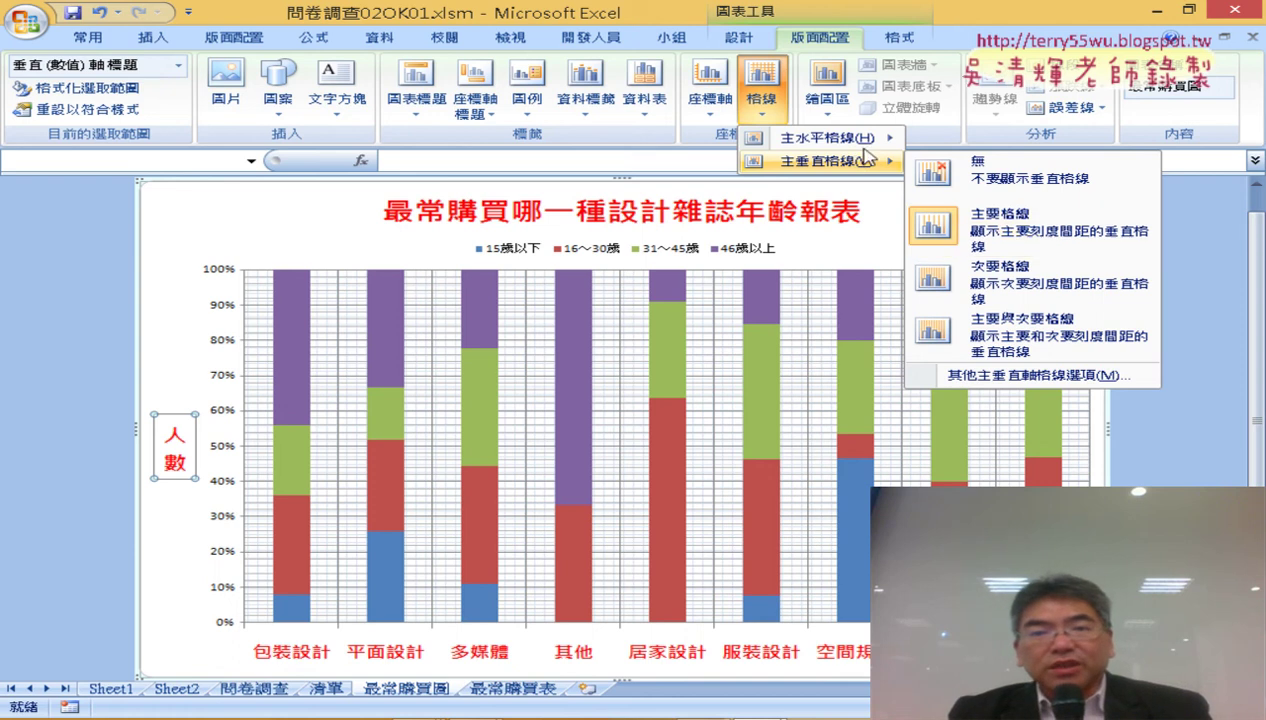
{"action": "mouse_move", "coordinate": [842, 138]}
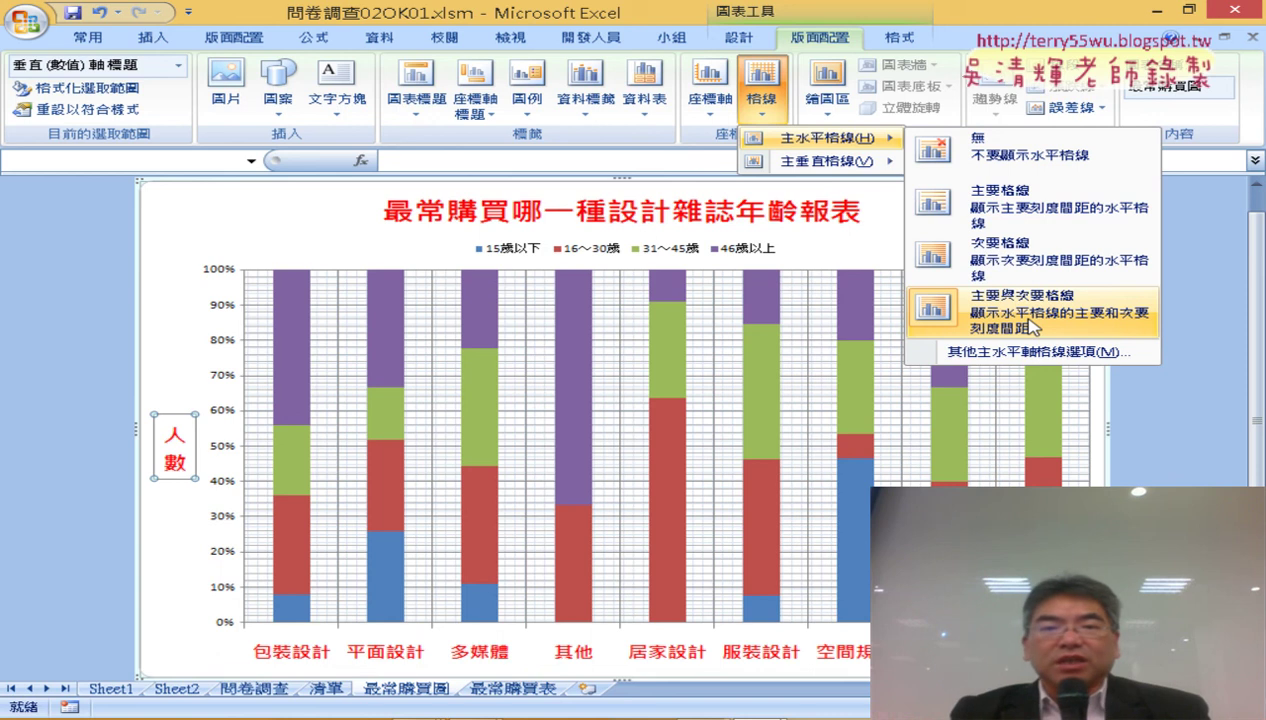
{"action": "left_click", "coordinate": [280, 225]}
{"action": "left_click", "coordinate": [322, 660]}
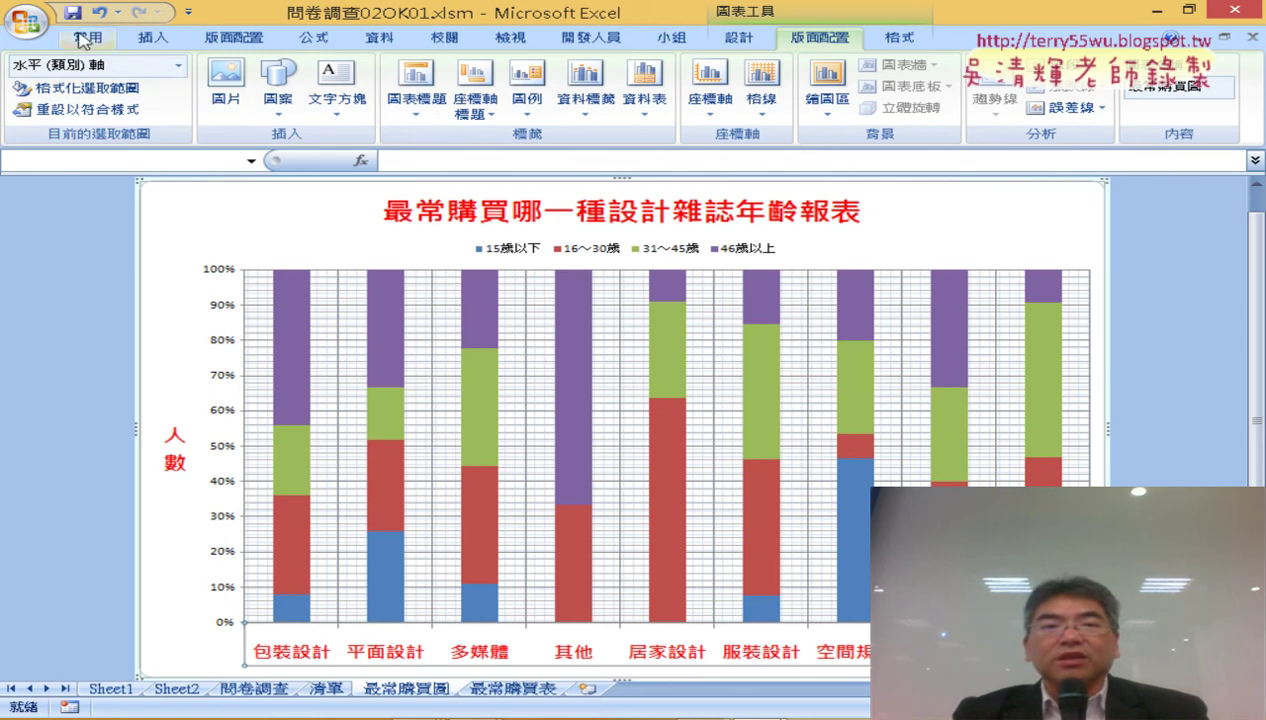
- Set the chart's magazine category labels to 14 pt, then go to the 最常購買表 pivot sheet
{"action": "left_click", "coordinate": [86, 38]}
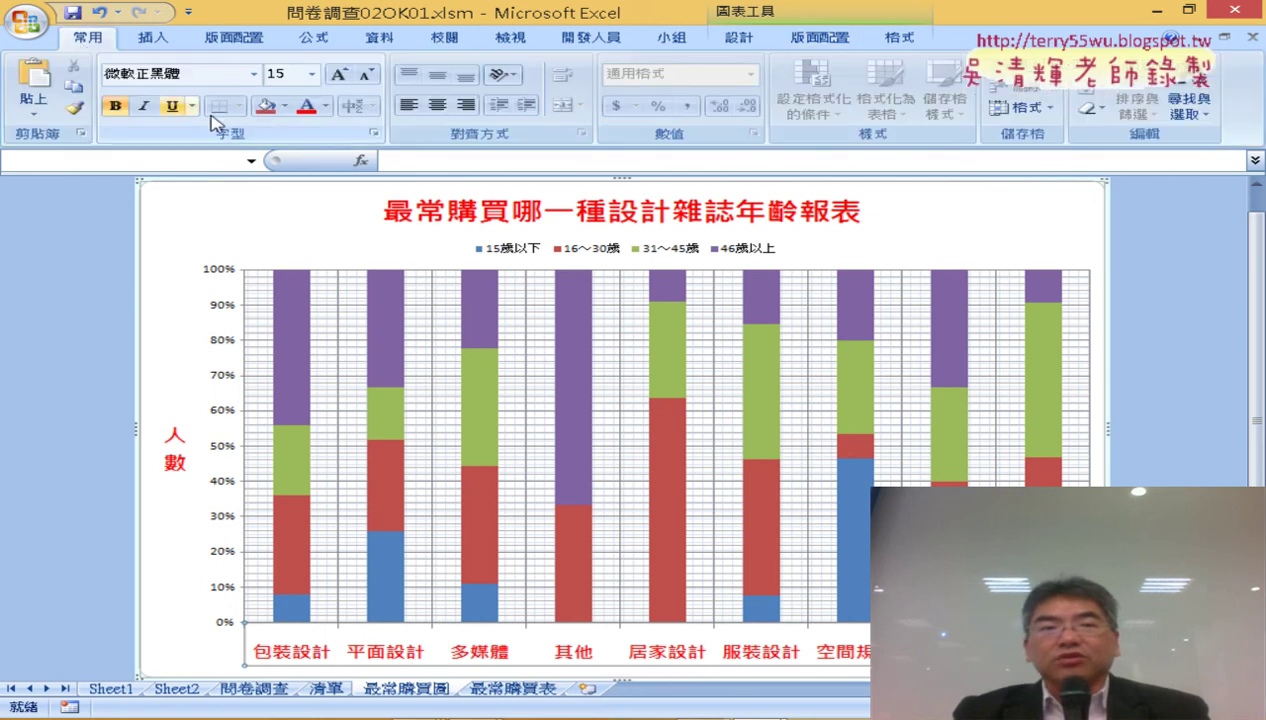
{"action": "left_click", "coordinate": [313, 74]}
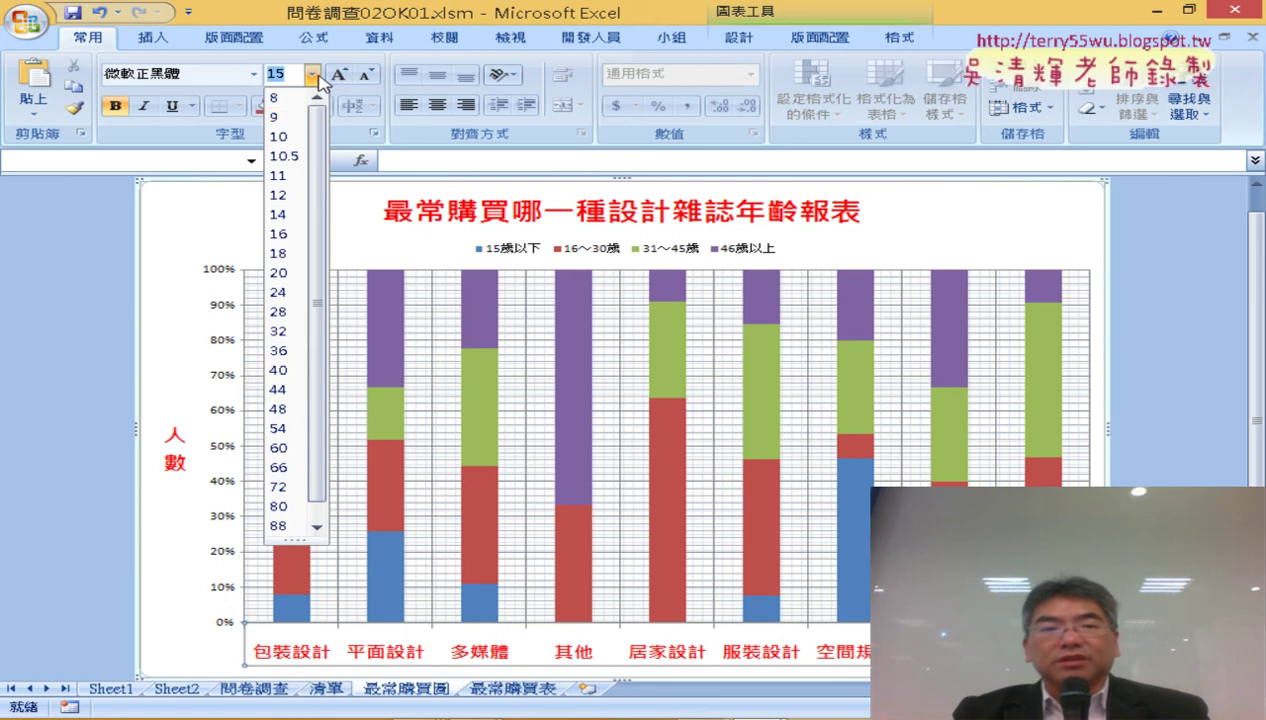
{"action": "left_click", "coordinate": [280, 137]}
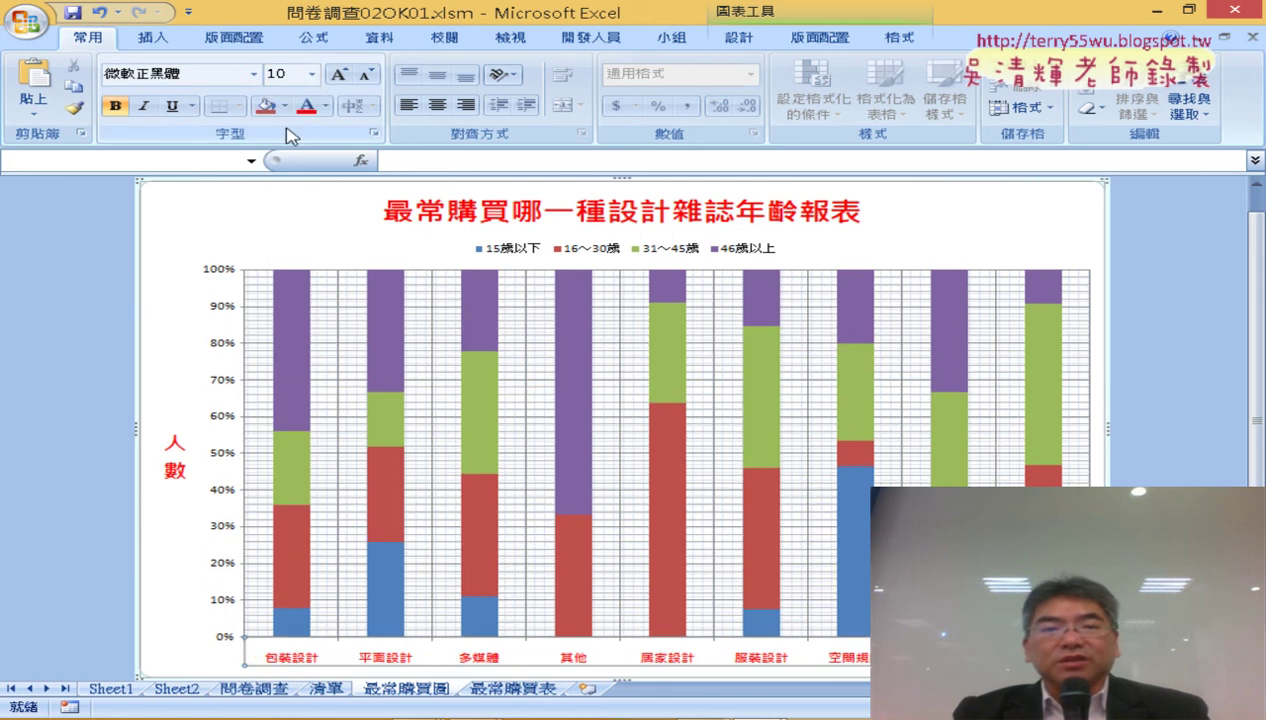
{"action": "left_click", "coordinate": [314, 78]}
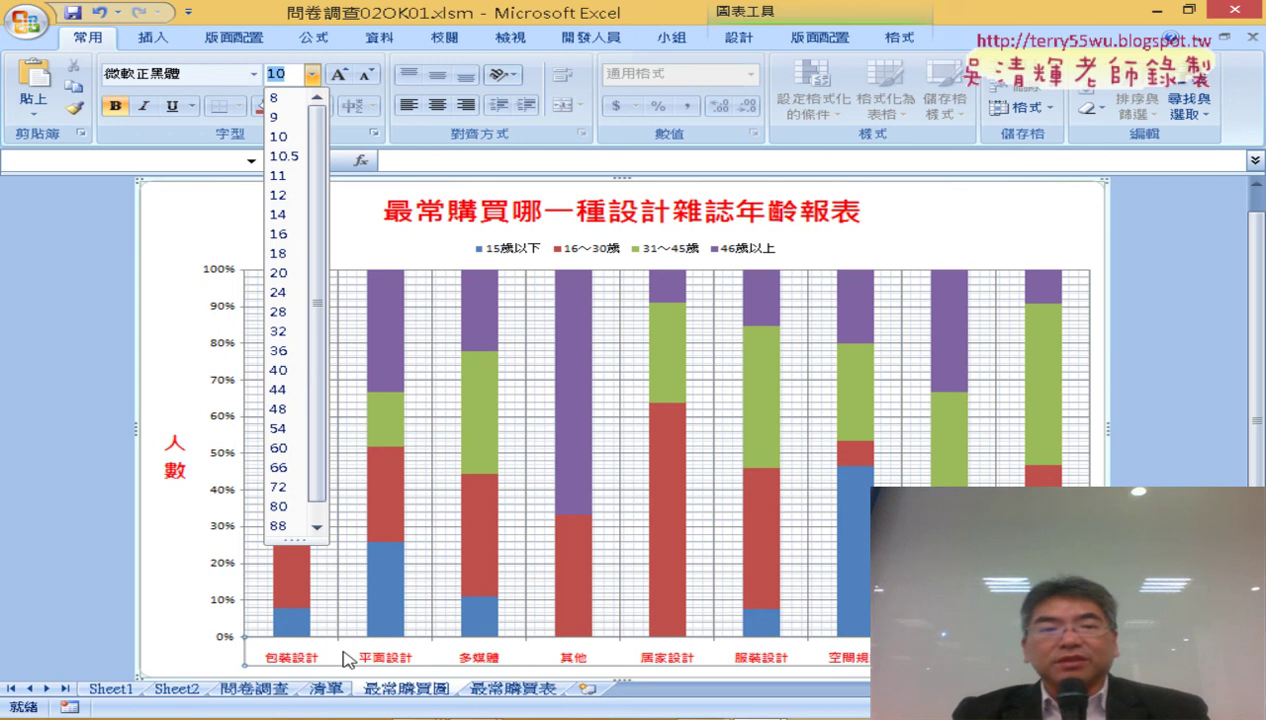
{"action": "left_click", "coordinate": [285, 214]}
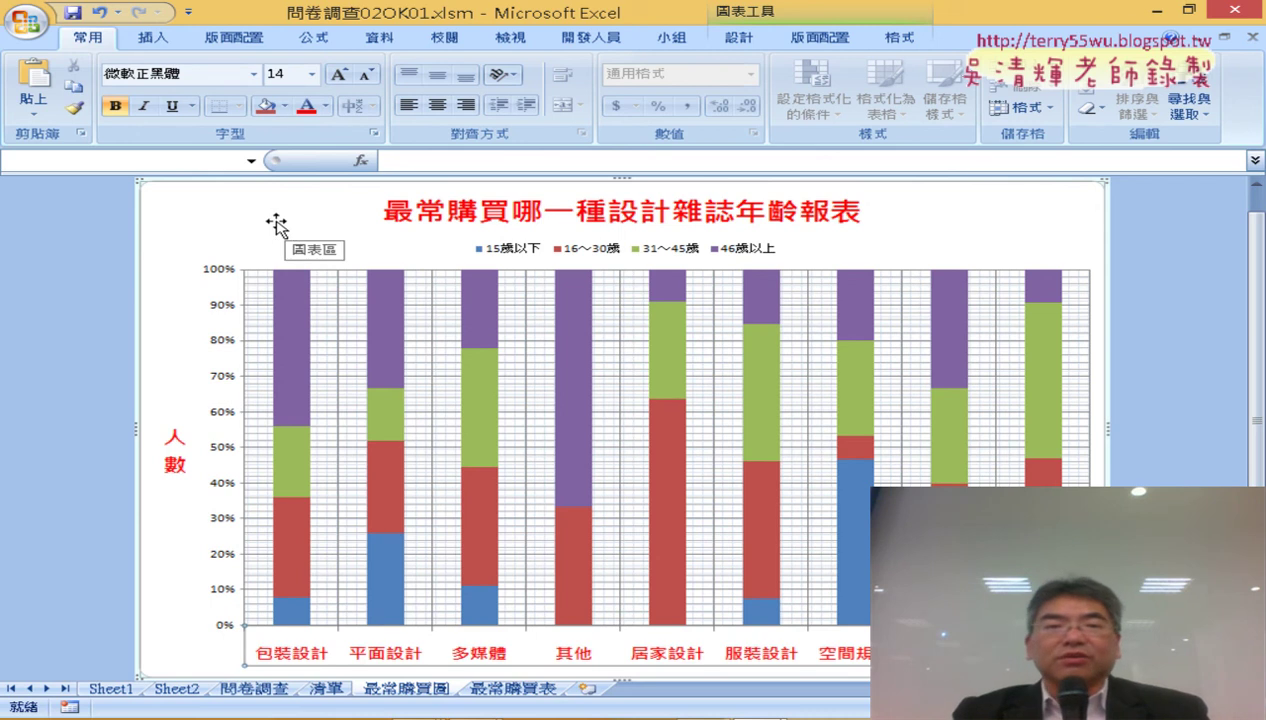
{"action": "left_click", "coordinate": [1083, 222]}
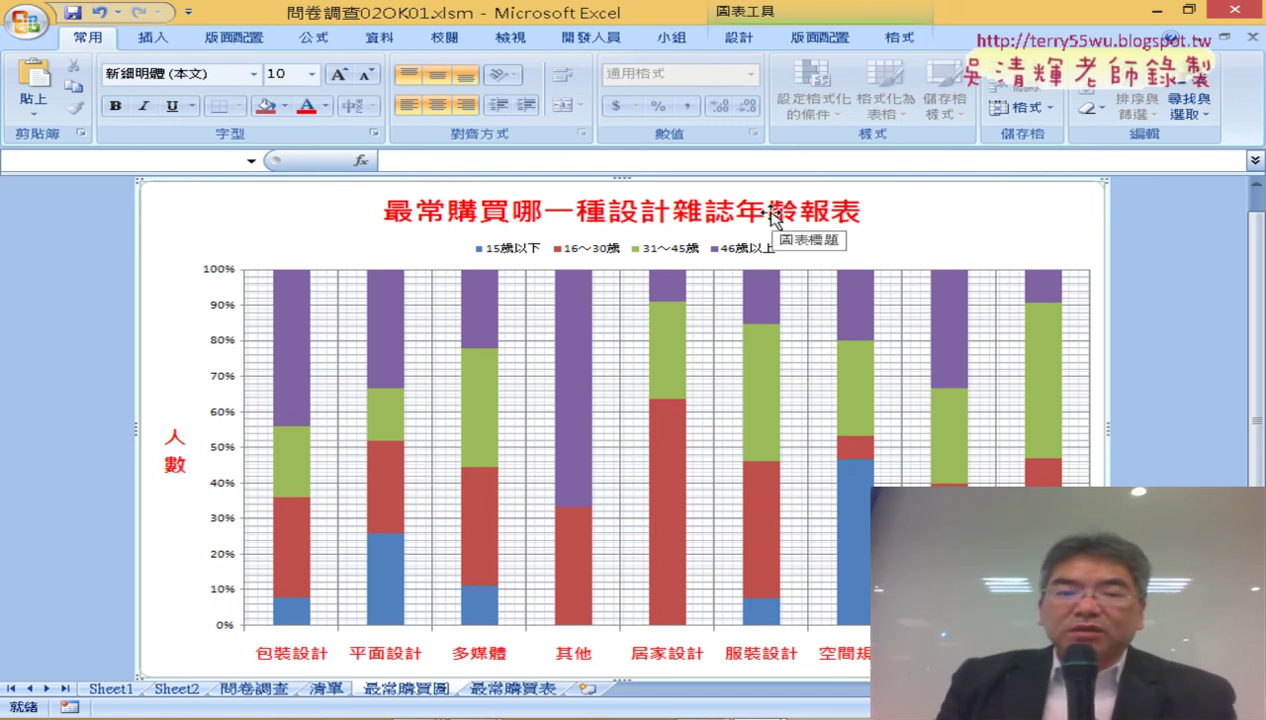
{"action": "left_click", "coordinate": [512, 687]}
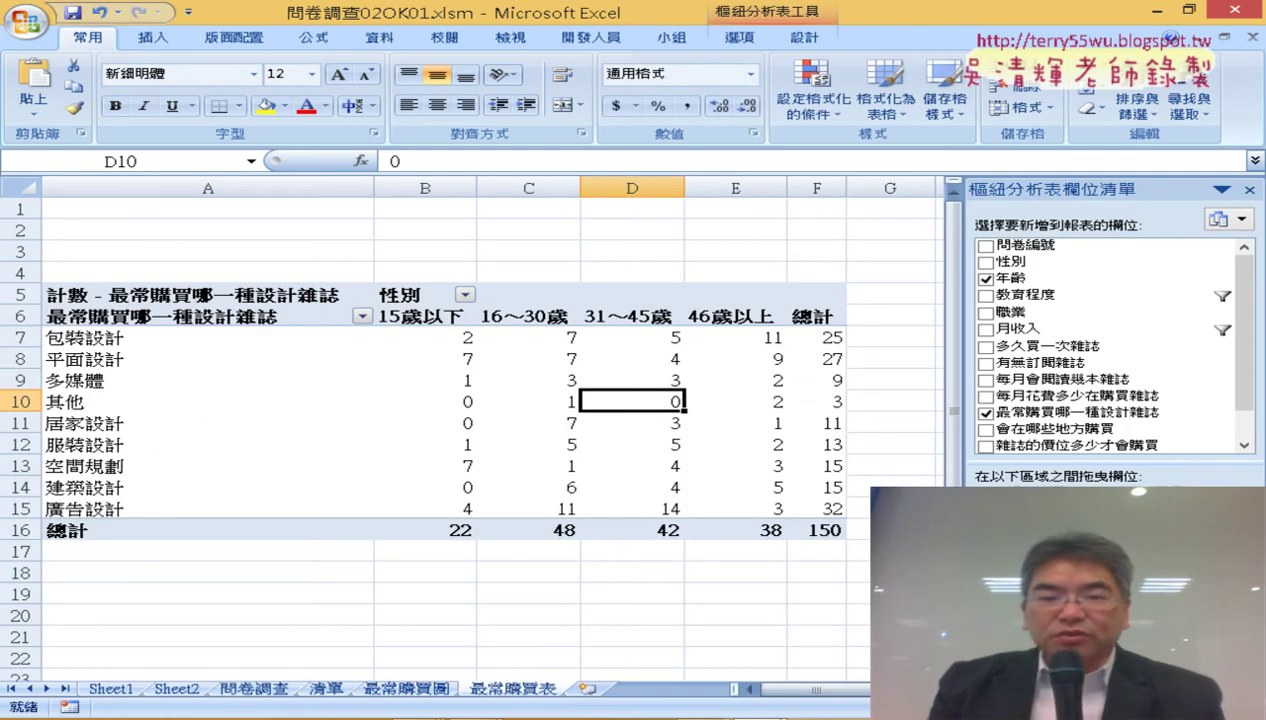
- Page through the PowerPoint lecture to slide 114's cross-analysis questions, then return to the Excel pivot table
{"action": "key", "text": "alt+Tab"}
{"action": "scroll", "coordinate": [703, 420], "scroll_direction": "down", "scroll_amount": 1}
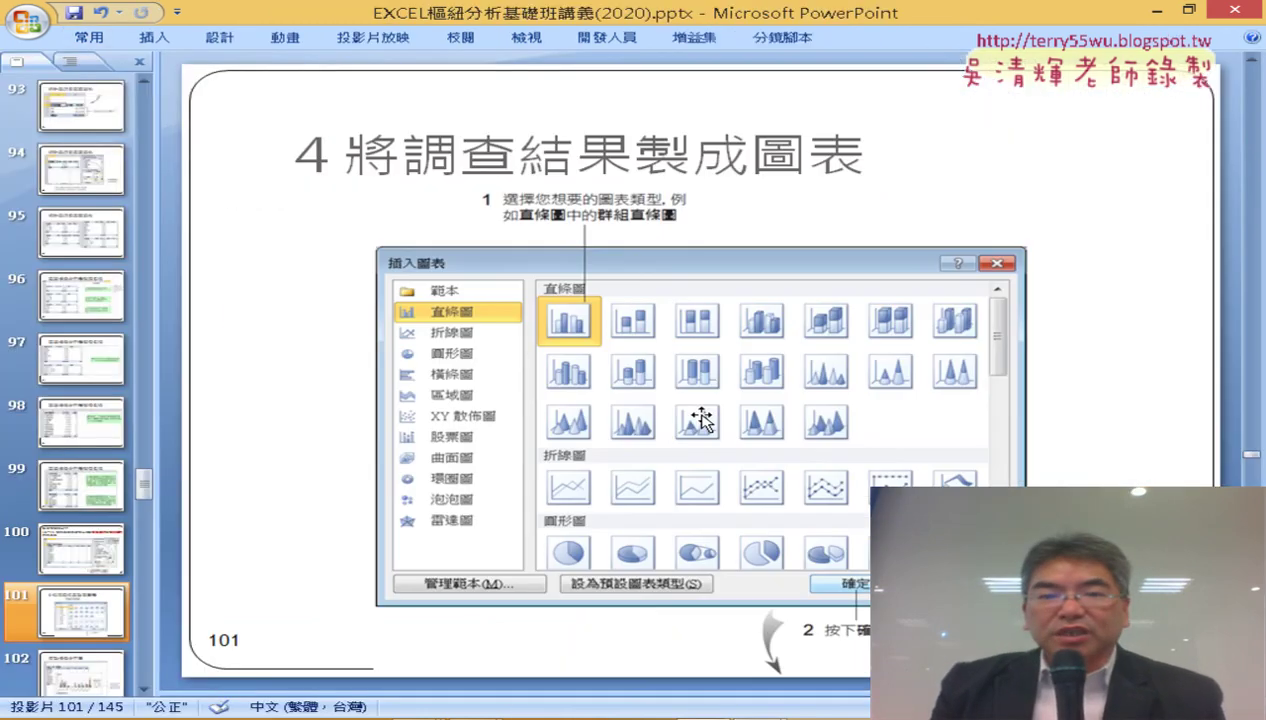
{"action": "scroll", "coordinate": [703, 420], "scroll_direction": "down", "scroll_amount": 2}
{"action": "scroll", "coordinate": [703, 420], "scroll_direction": "down", "scroll_amount": 1}
{"action": "scroll", "coordinate": [703, 420], "scroll_direction": "down", "scroll_amount": 1}
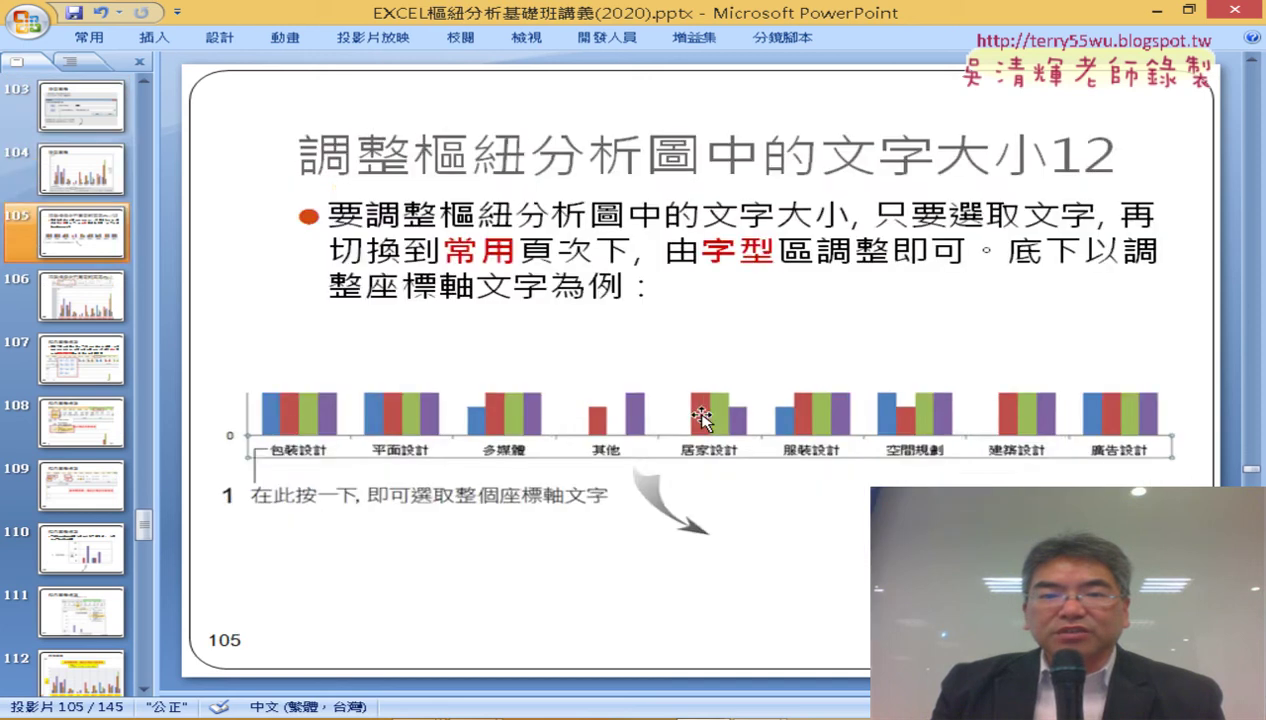
{"action": "scroll", "coordinate": [703, 420], "scroll_direction": "down", "scroll_amount": 1}
{"action": "scroll", "coordinate": [703, 420], "scroll_direction": "down", "scroll_amount": 1}
{"action": "scroll", "coordinate": [703, 420], "scroll_direction": "down", "scroll_amount": 1}
{"action": "scroll", "coordinate": [703, 420], "scroll_direction": "down", "scroll_amount": 1}
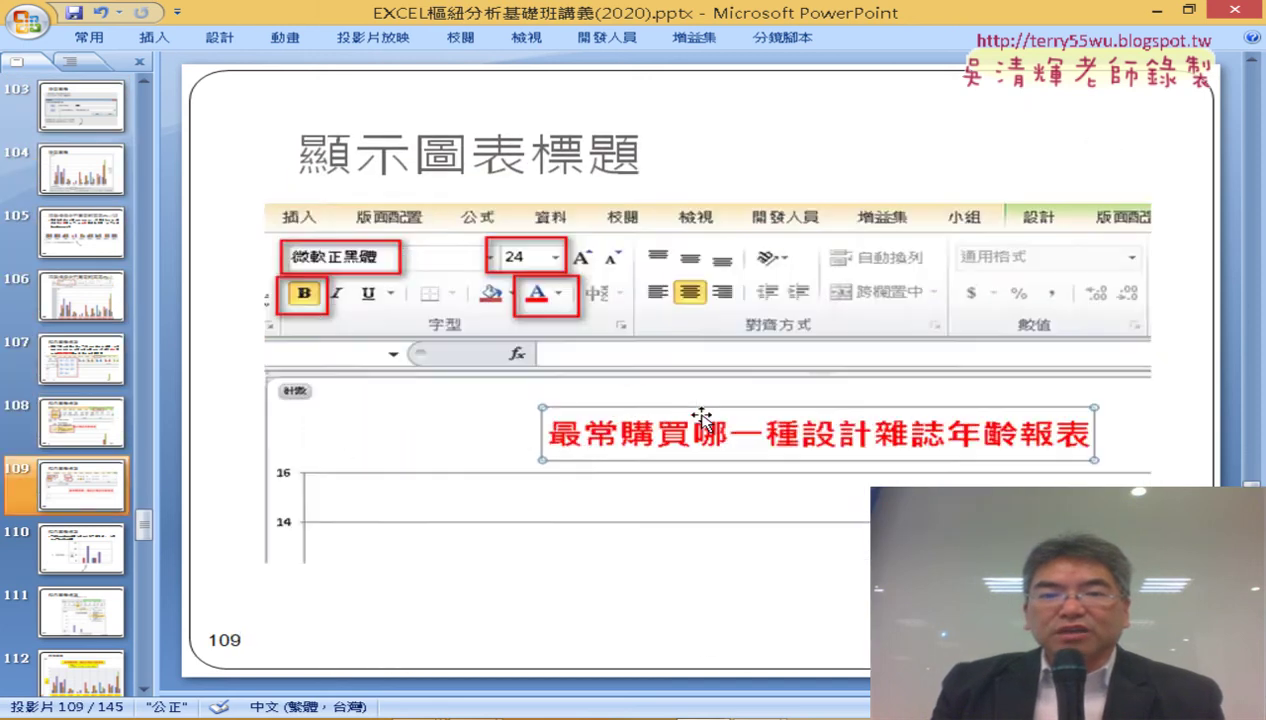
{"action": "scroll", "coordinate": [703, 420], "scroll_direction": "down", "scroll_amount": 1}
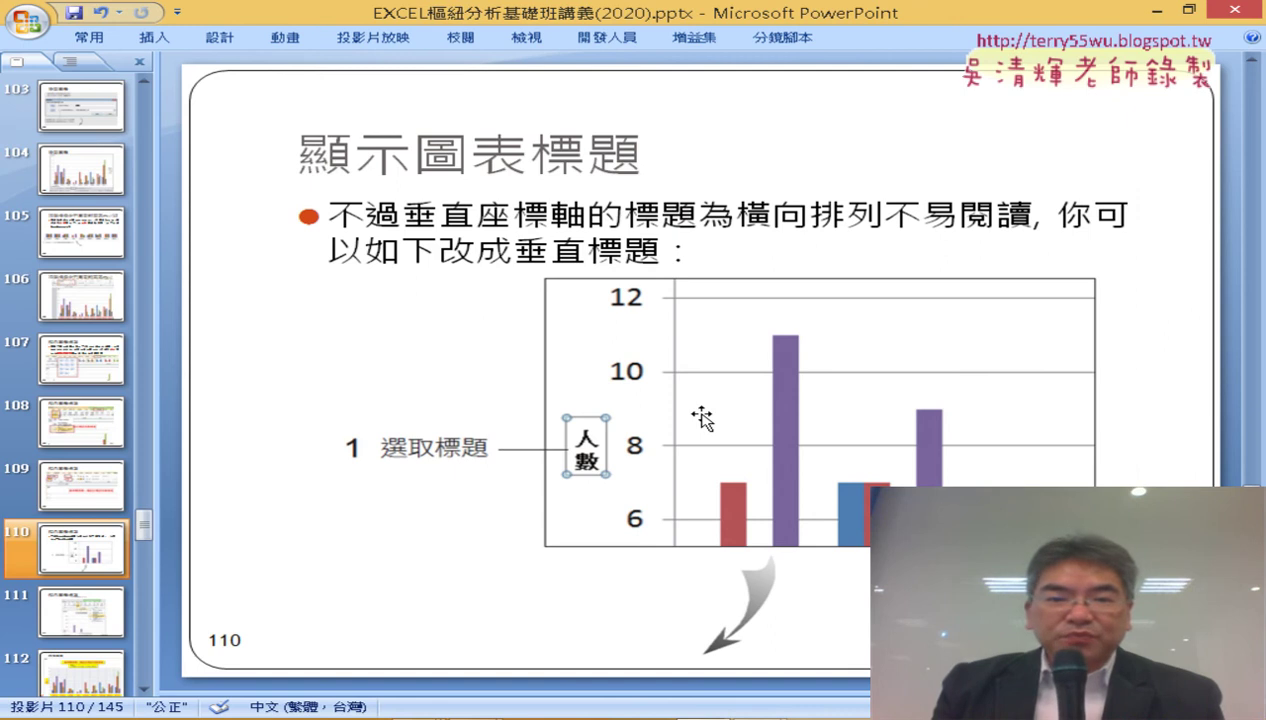
{"action": "scroll", "coordinate": [703, 420], "scroll_direction": "down", "scroll_amount": 1}
{"action": "scroll", "coordinate": [703, 420], "scroll_direction": "down", "scroll_amount": 1}
{"action": "scroll", "coordinate": [703, 420], "scroll_direction": "down", "scroll_amount": 1}
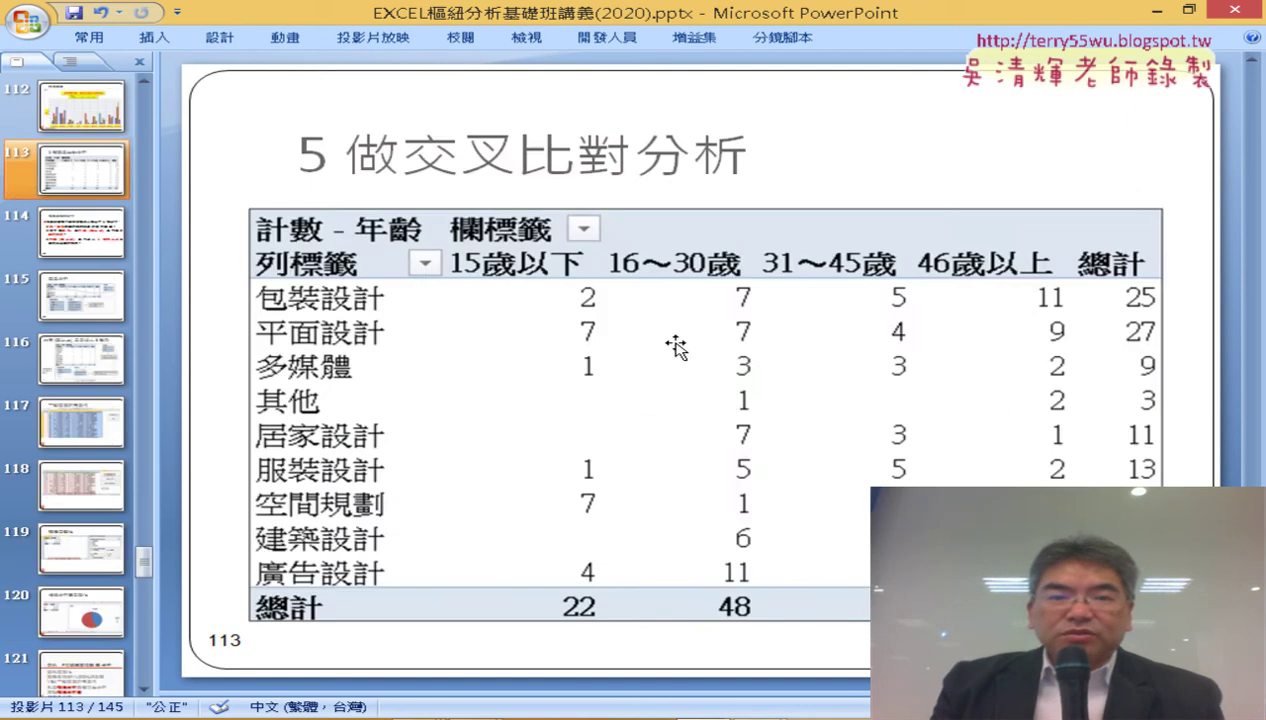
{"action": "scroll", "coordinate": [676, 346], "scroll_direction": "down", "scroll_amount": 1}
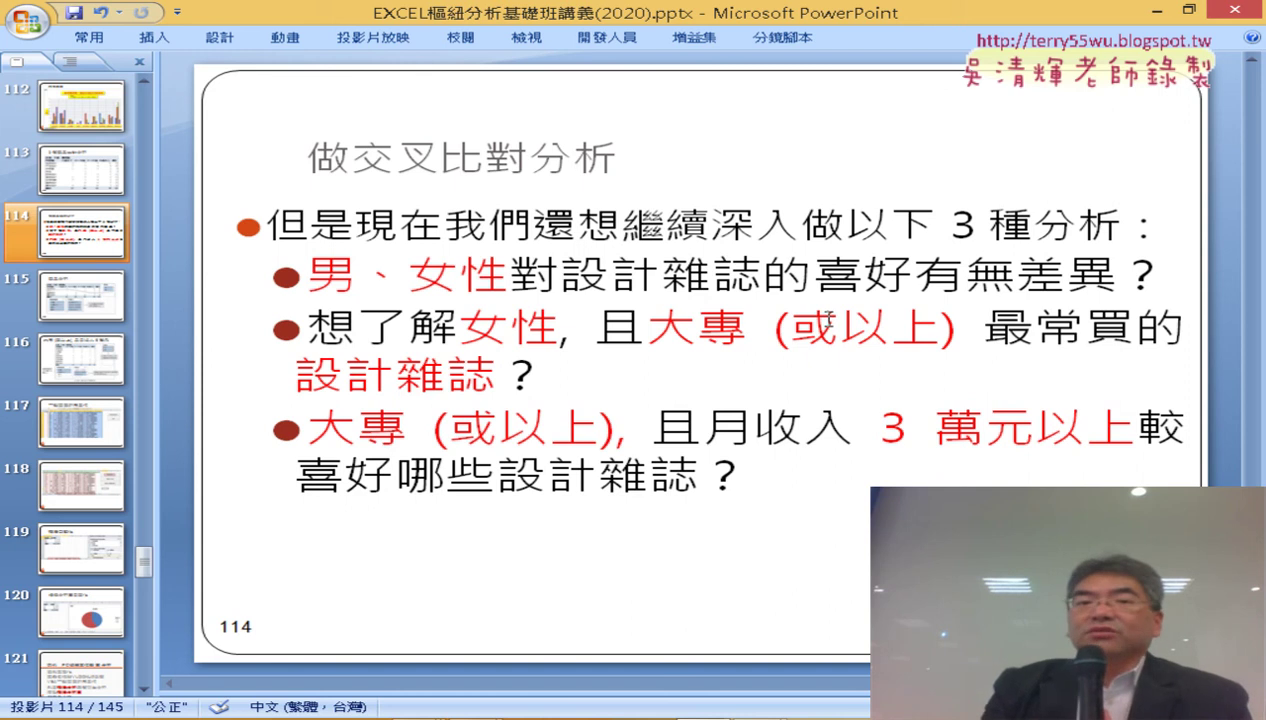
{"action": "left_click", "coordinate": [1154, 12]}
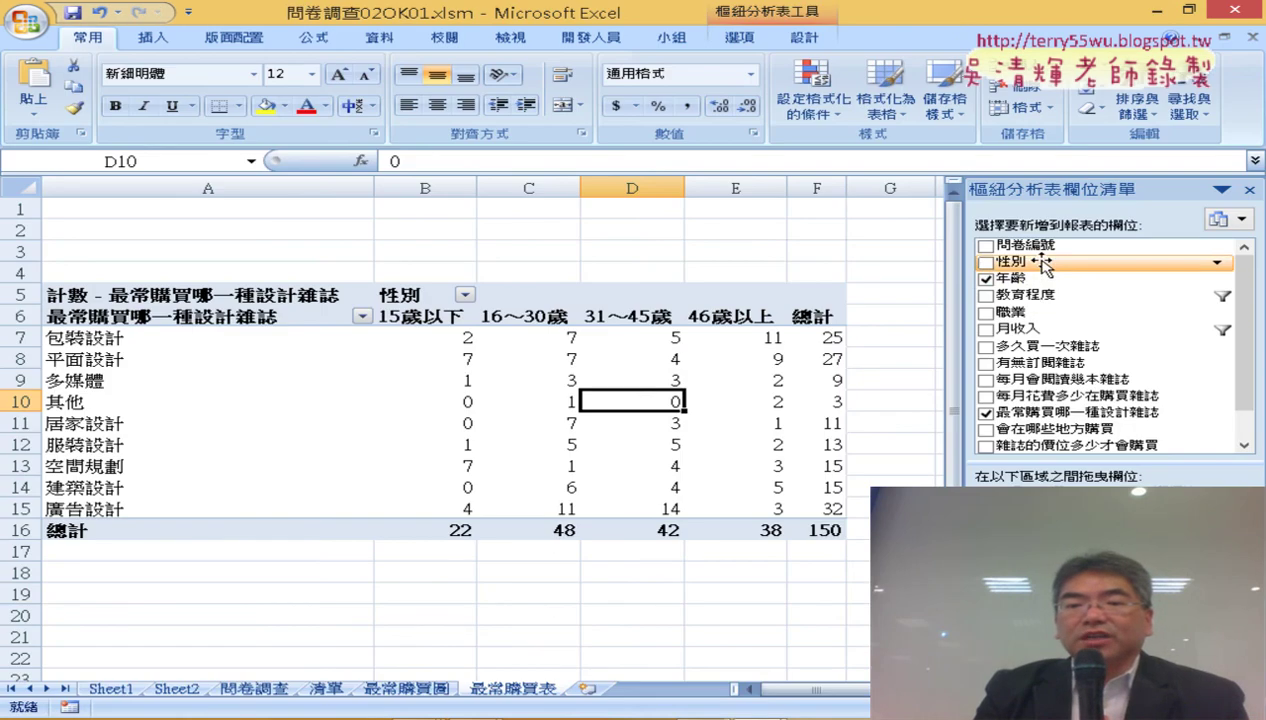
- Add 性別 as a report filter and mark its new position with the on-screen pen
{"action": "scroll", "coordinate": [1045, 410], "scroll_direction": "down", "scroll_amount": 1}
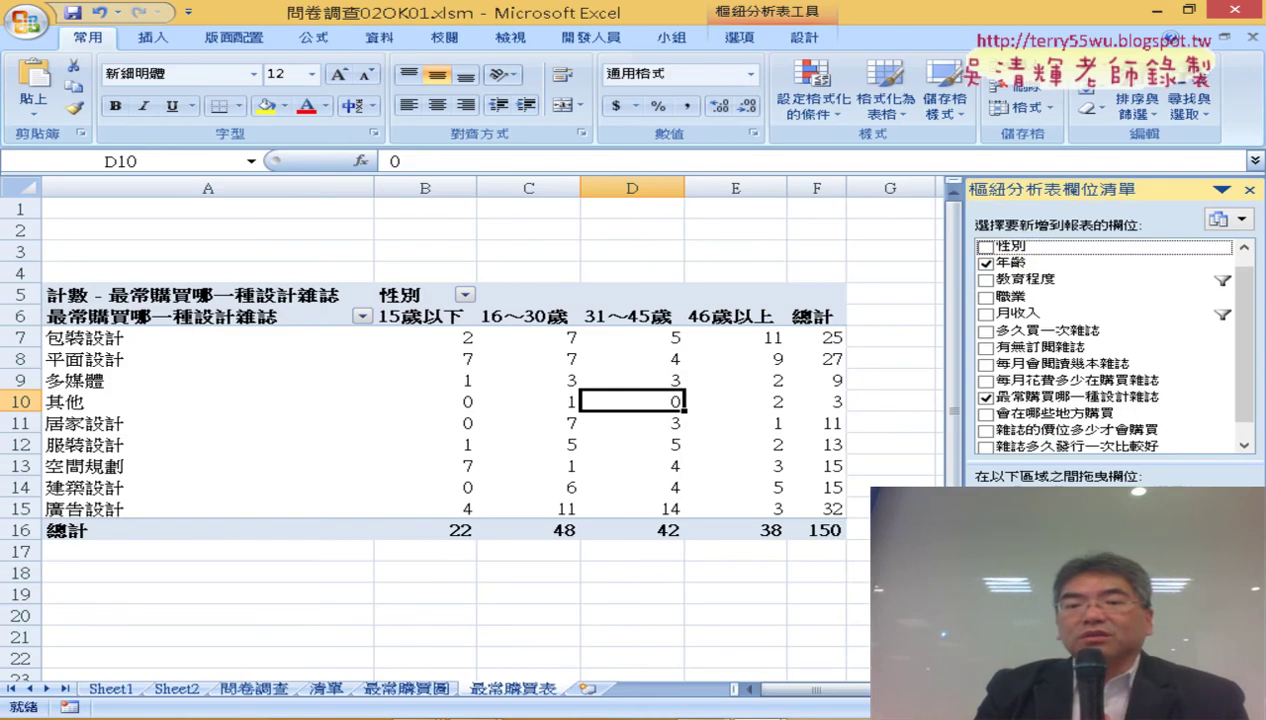
{"action": "left_click", "coordinate": [986, 246]}
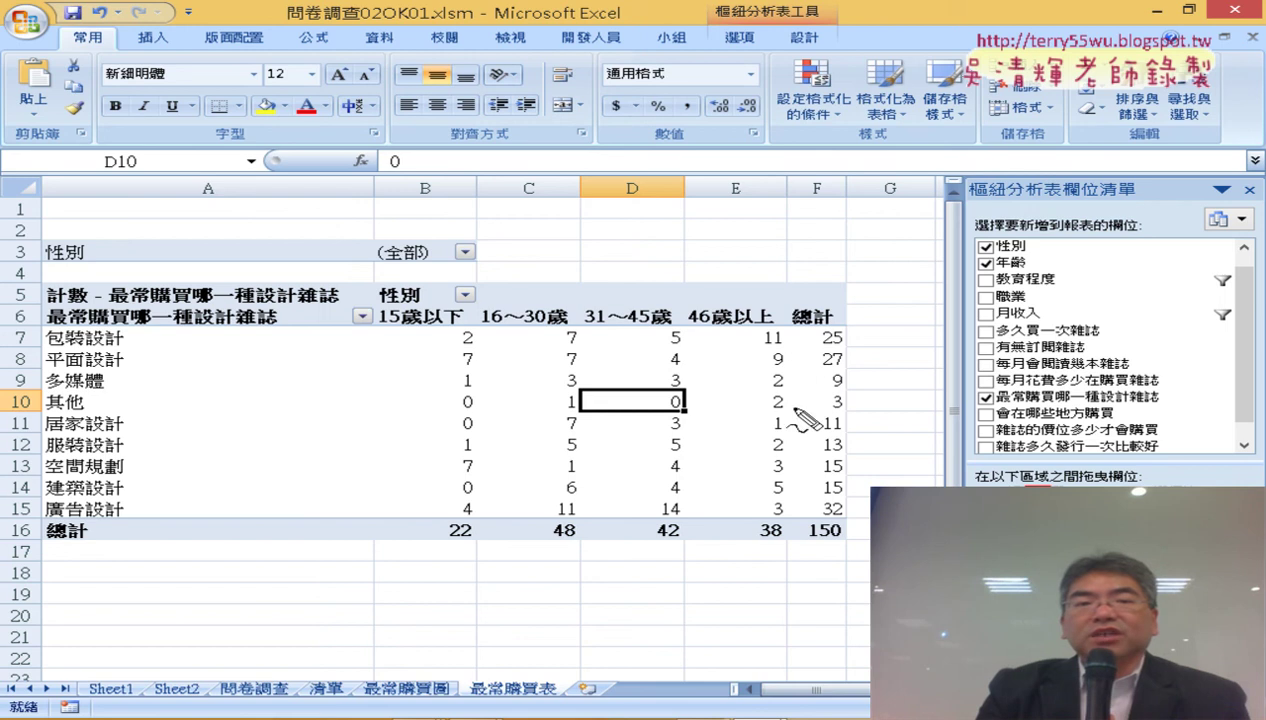
{"action": "left_click_drag", "start_coordinate": [478, 268], "coordinate": [412, 282]}
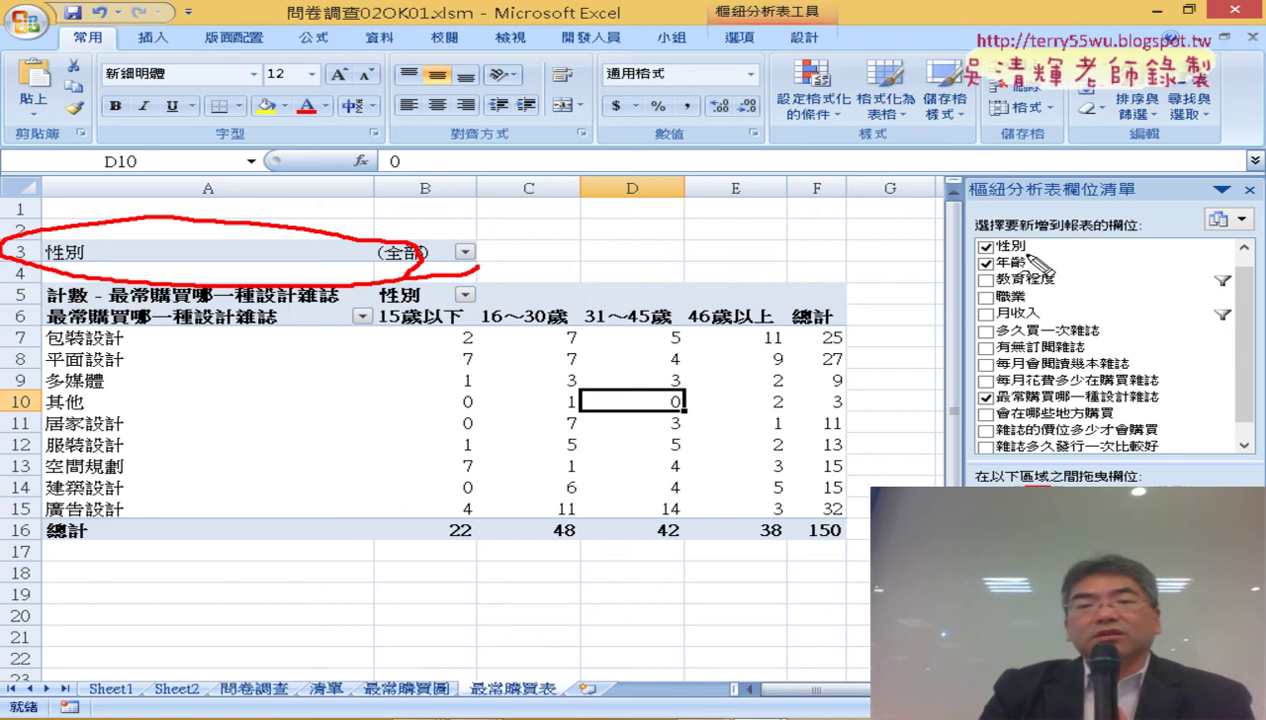
{"action": "mouse_move", "coordinate": [1045, 258]}
{"action": "left_mouse_down"}
{"action": "mouse_move", "coordinate": [1035, 240]}
{"action": "mouse_move", "coordinate": [1003, 486]}
{"action": "mouse_move", "coordinate": [1040, 468]}
{"action": "left_mouse_up"}
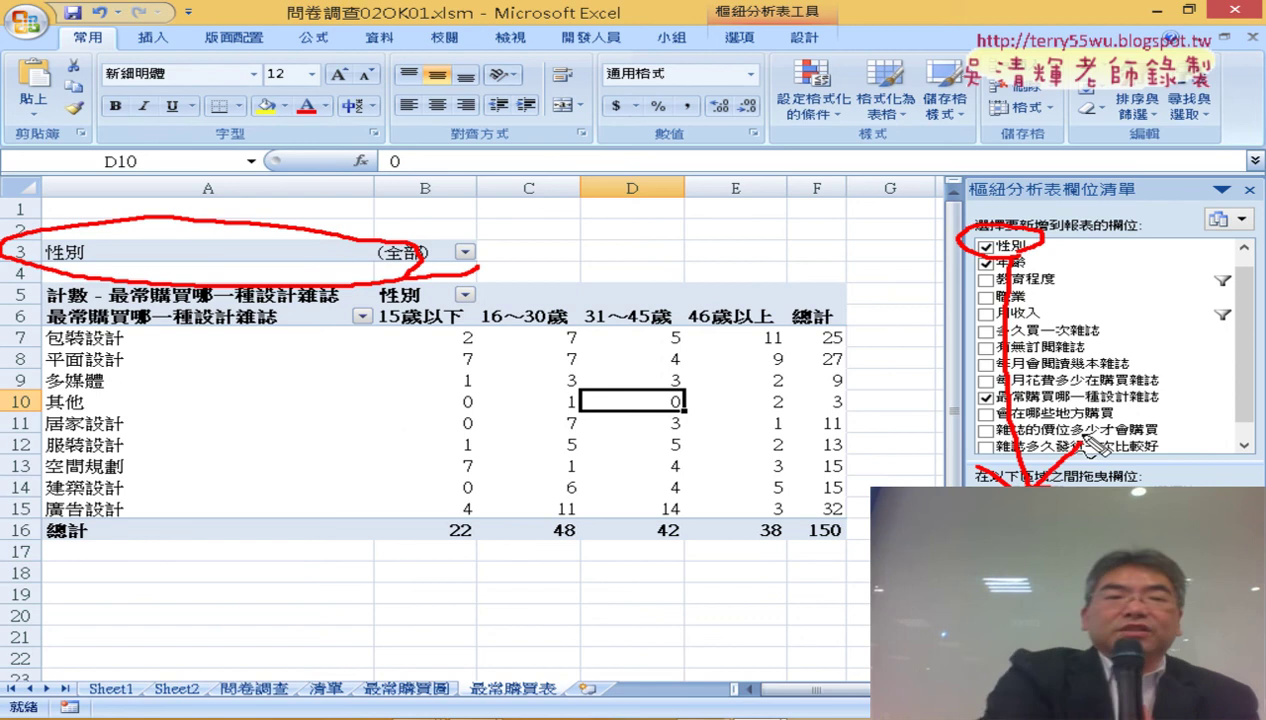
{"action": "key", "text": "Escape"}
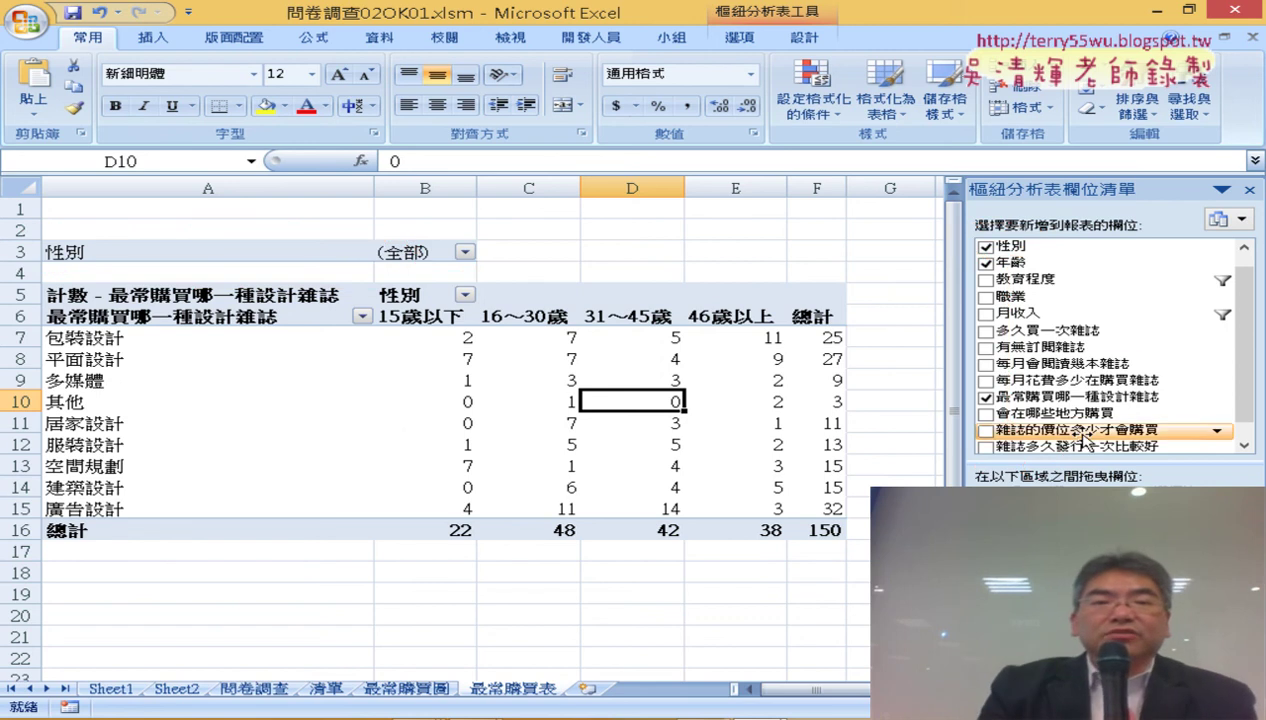
- Filter the 性別 report filter to show only 女 respondents
{"action": "left_click", "coordinate": [465, 253]}
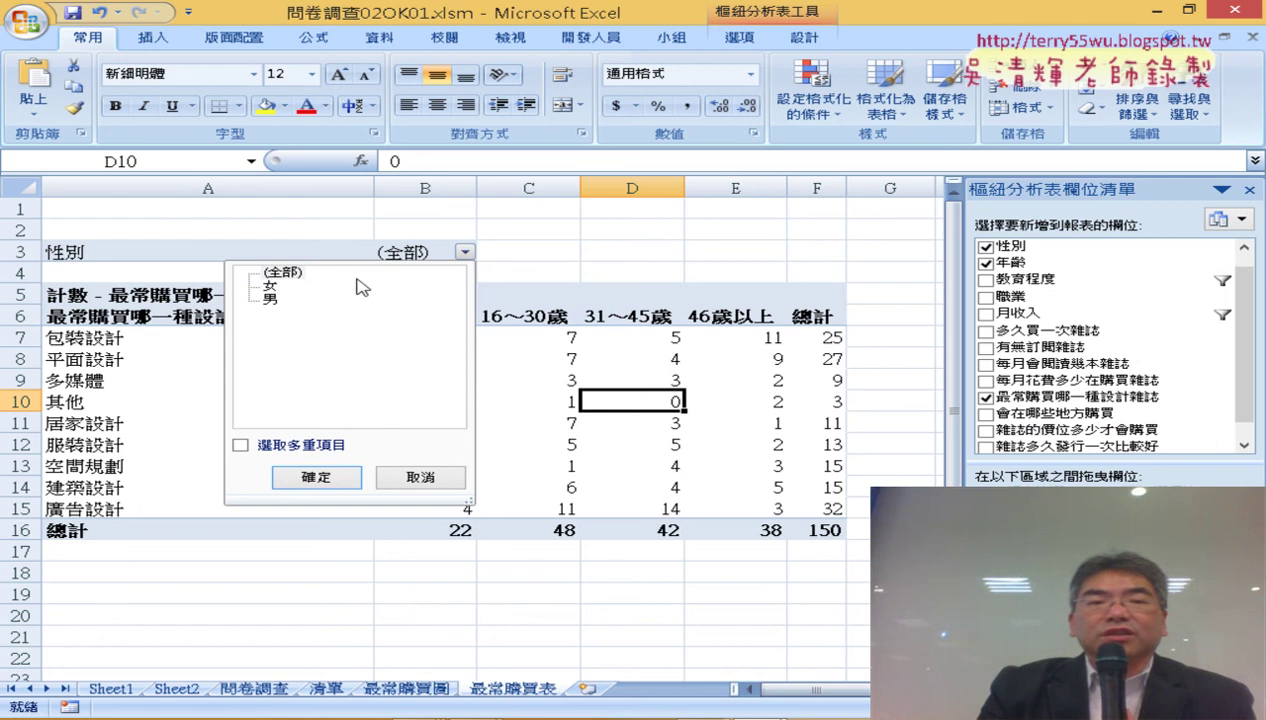
{"action": "left_click", "coordinate": [316, 477]}
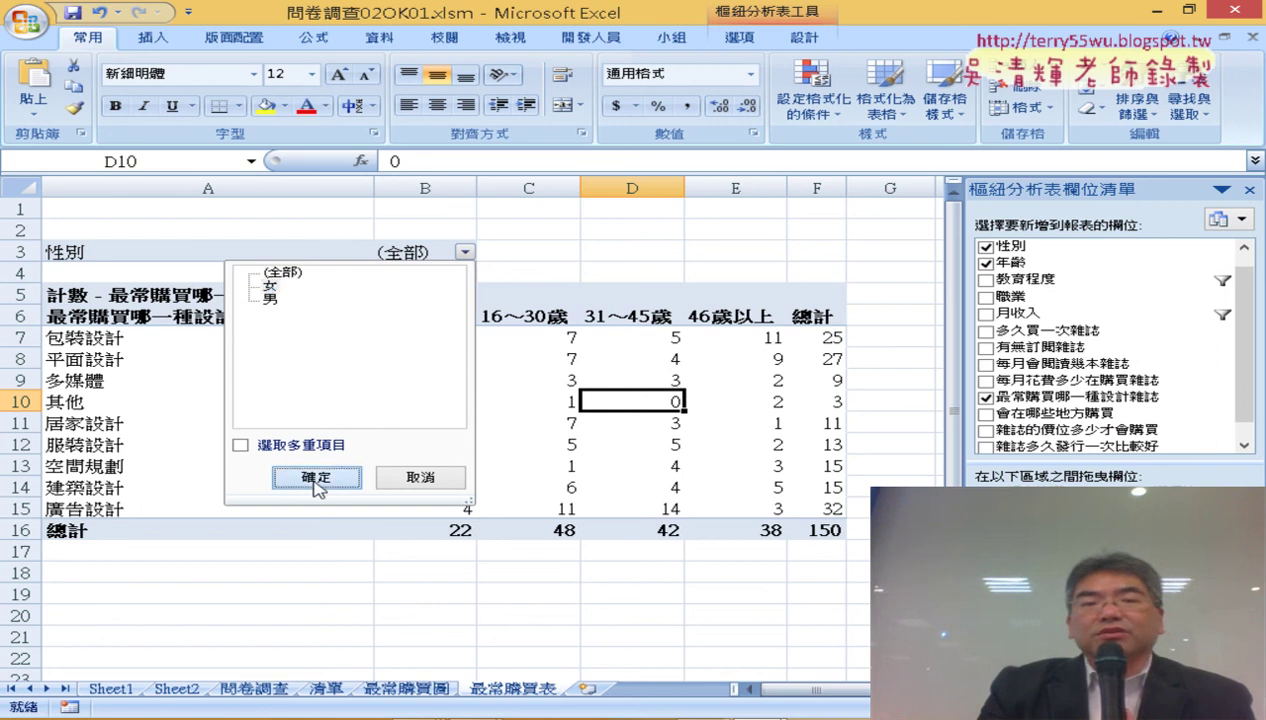
{"action": "mouse_move", "coordinate": [723, 378]}
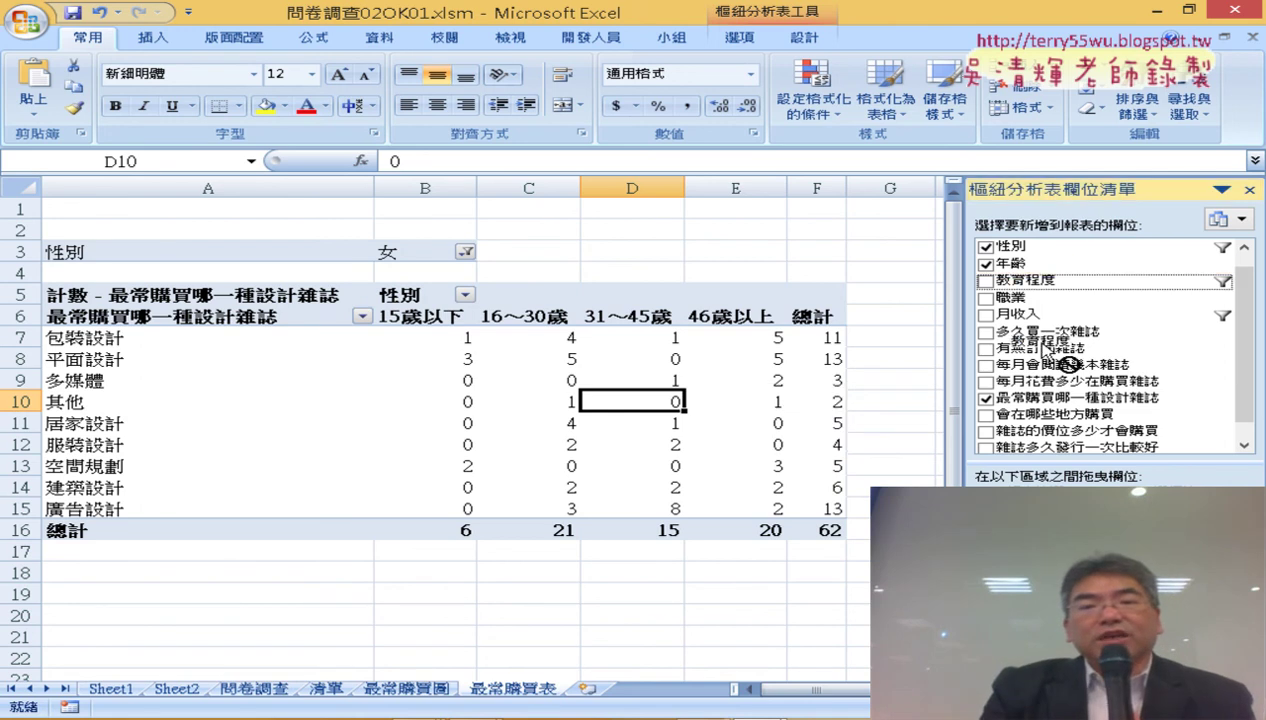
{"action": "scroll", "coordinate": [1060, 380], "scroll_direction": "down", "scroll_amount": 1}
- Add 教育程度 as a second report filter, then go back to the PowerPoint slides
{"action": "left_click", "coordinate": [985, 265]}
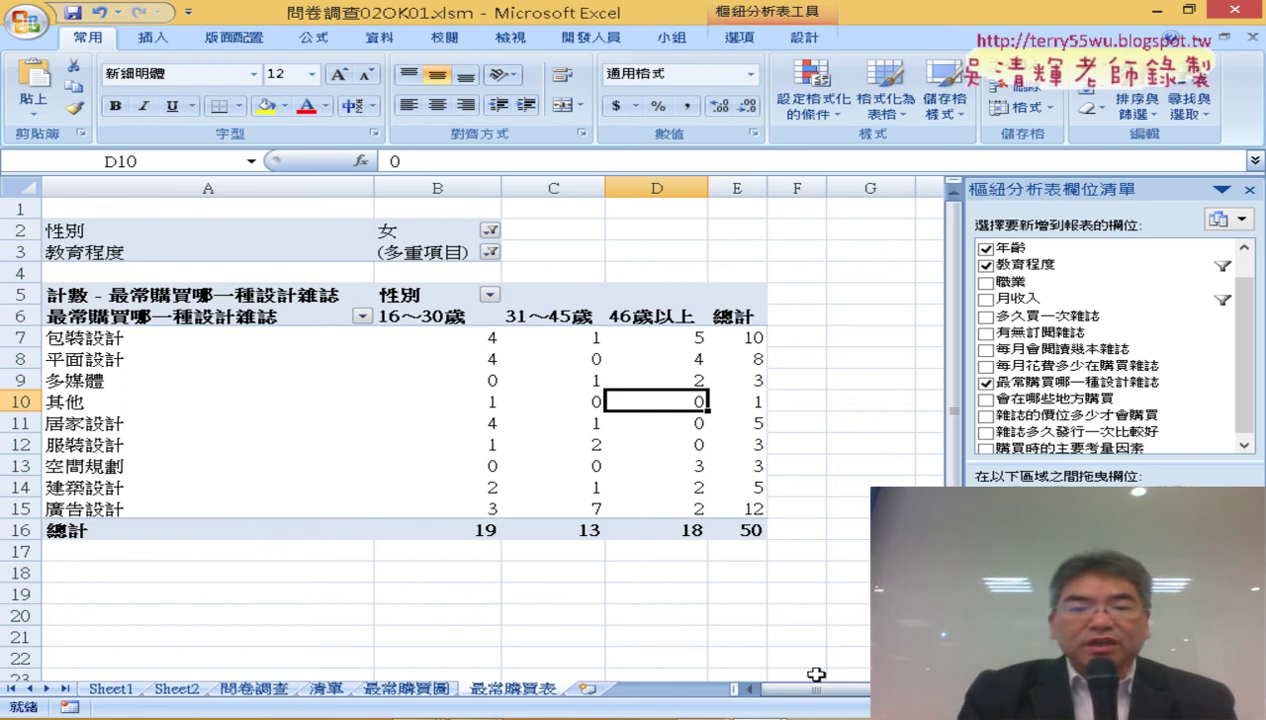
{"action": "key", "text": "alt+Tab"}
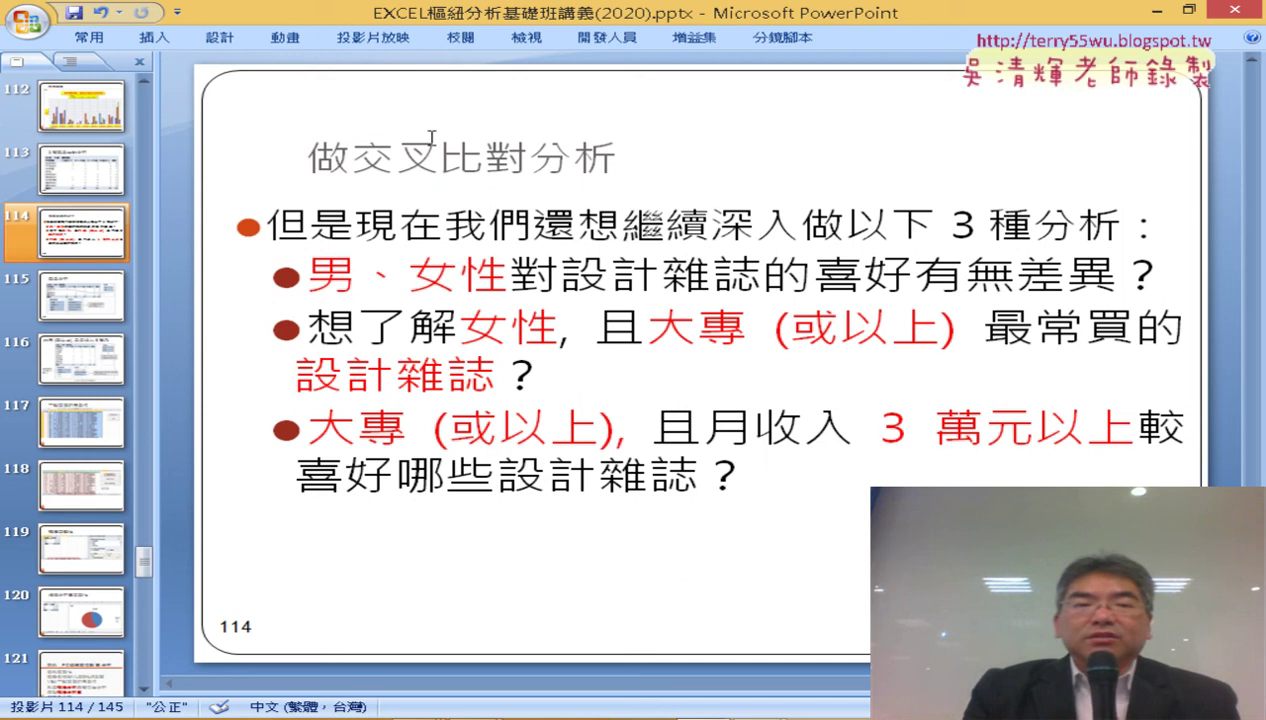
{"action": "left_click_drag", "start_coordinate": [350, 158], "coordinate": [615, 160]}
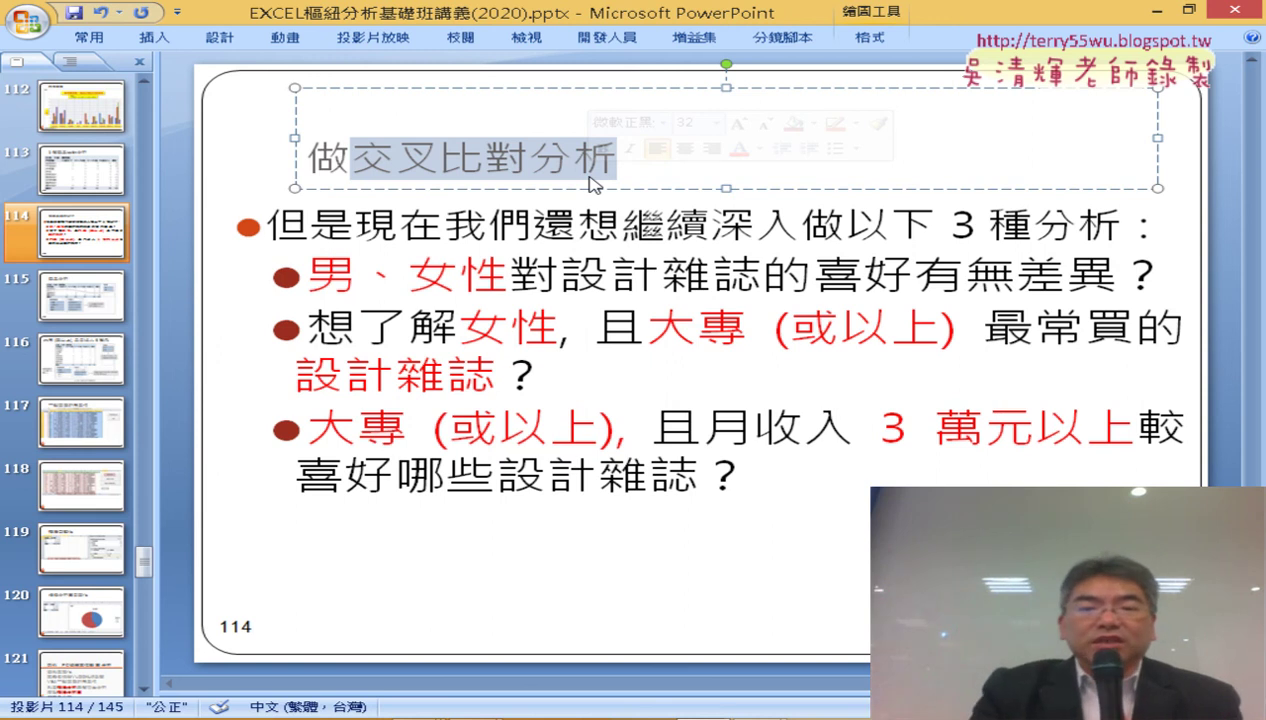
{"action": "mouse_move", "coordinate": [675, 714]}
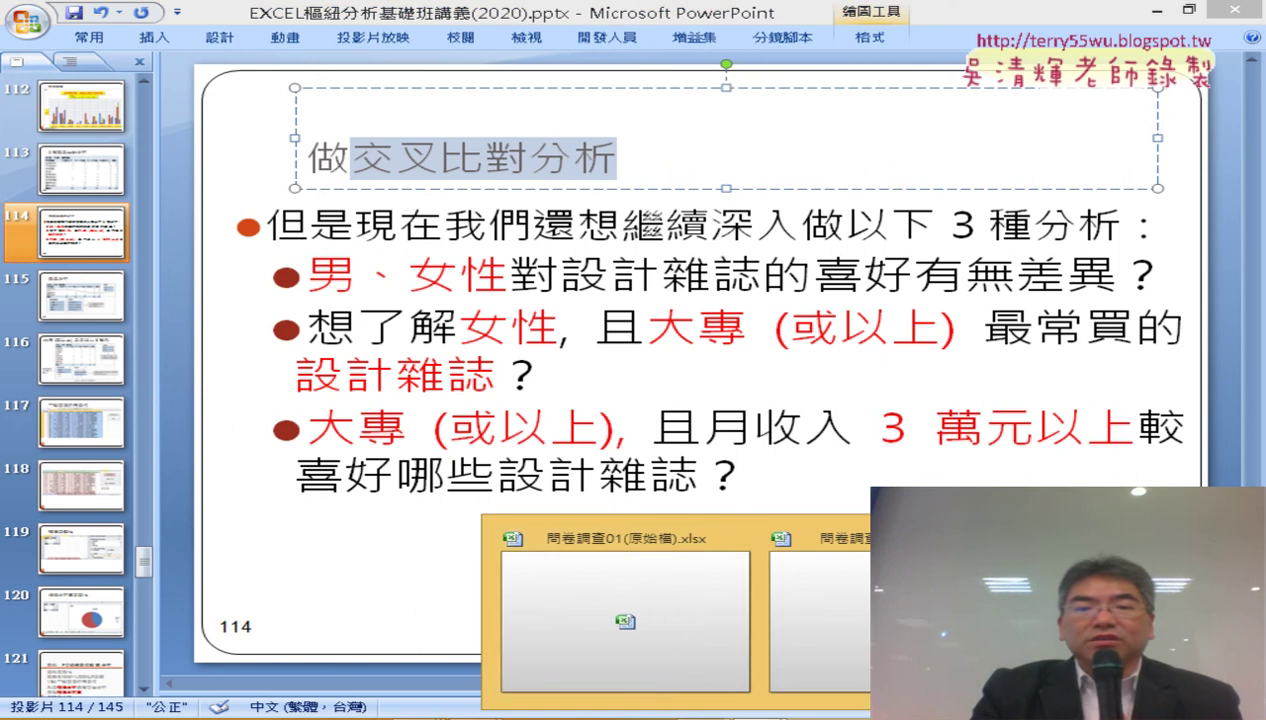
- Return to the Excel workbook and view the 100% stacked column chart on the 最常購買圖 sheet
{"action": "left_click", "coordinate": [820, 610]}
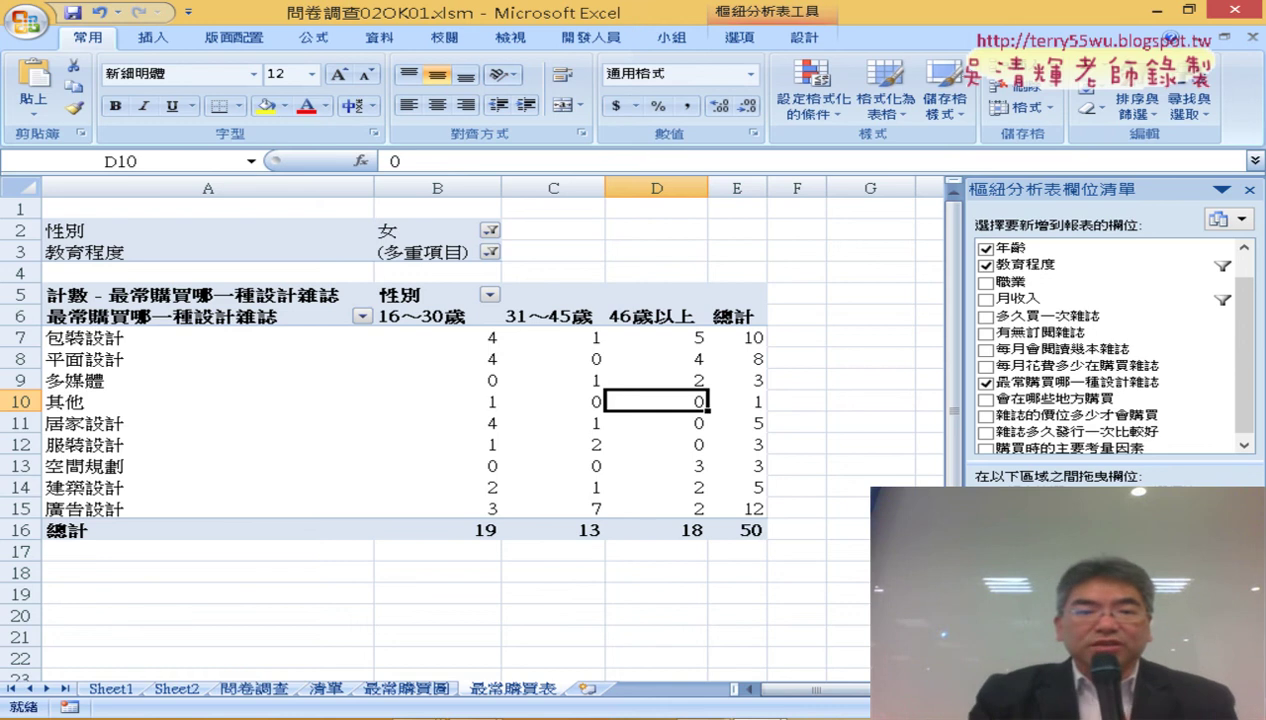
{"action": "left_click", "coordinate": [401, 690]}
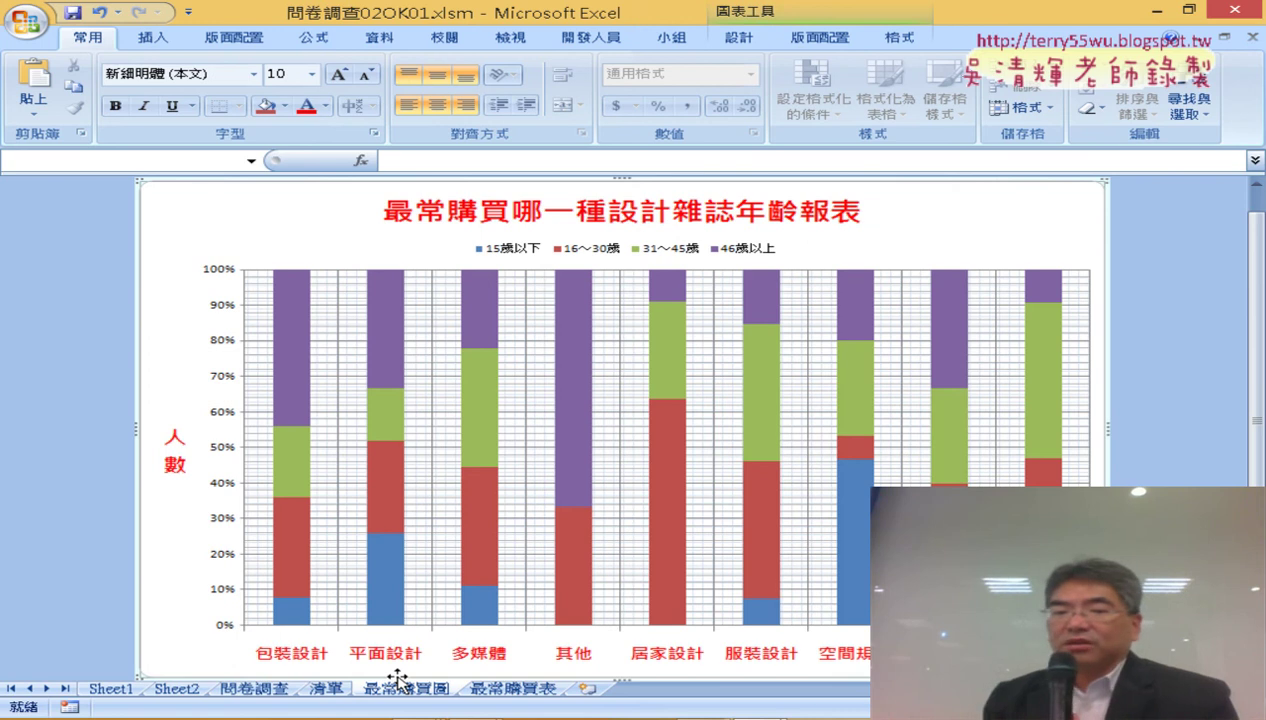